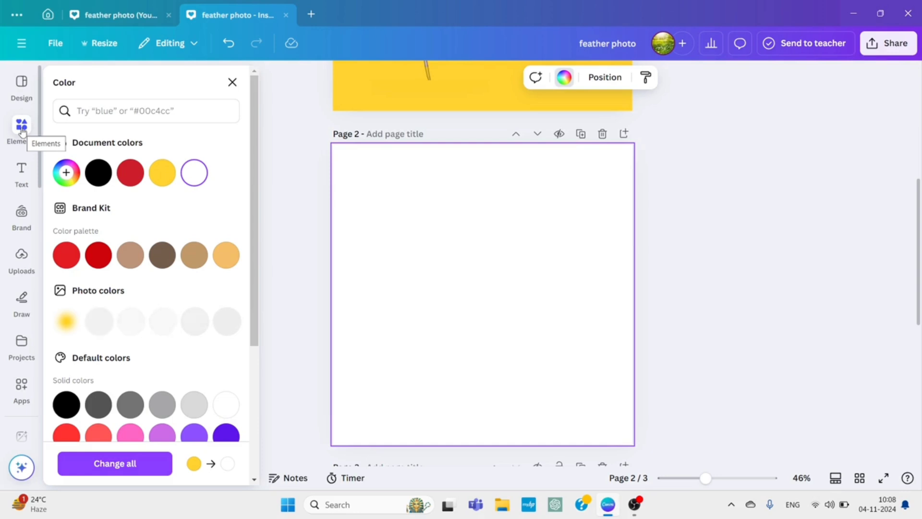
- Add the solid black feather graphic from a "quill" elements search to page 2 and rotate it nearly upright
left_click(21, 132)
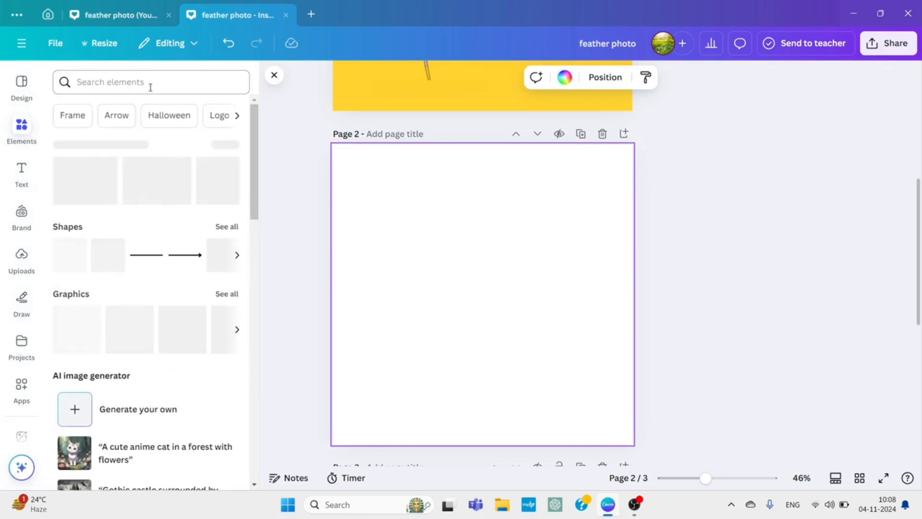
left_click(158, 83)
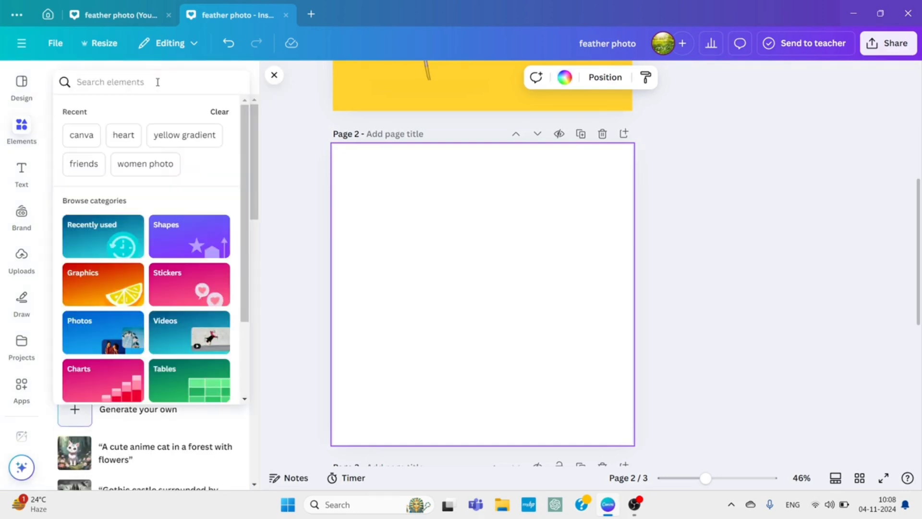
type("qui")
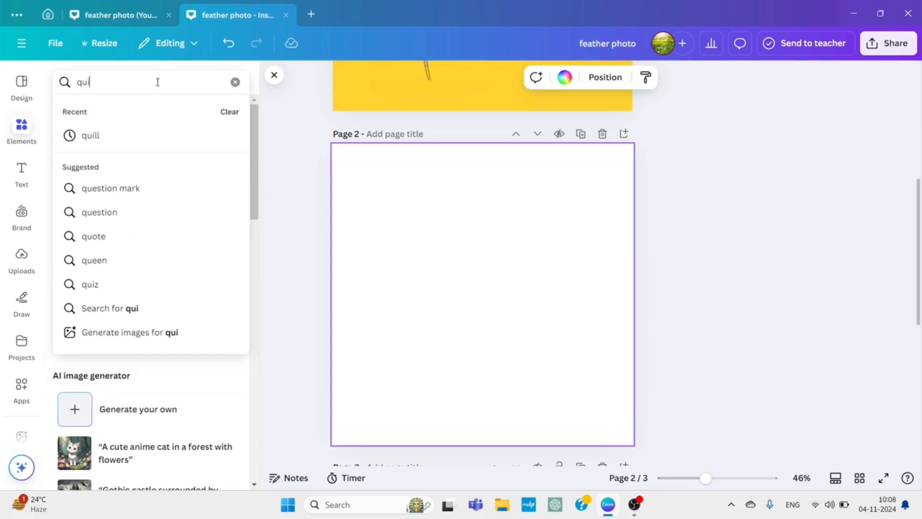
type("ll")
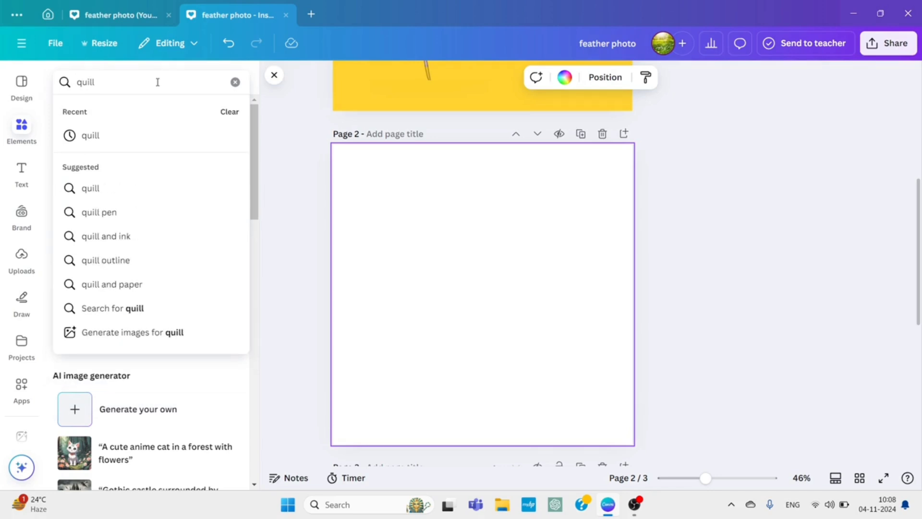
key("Return")
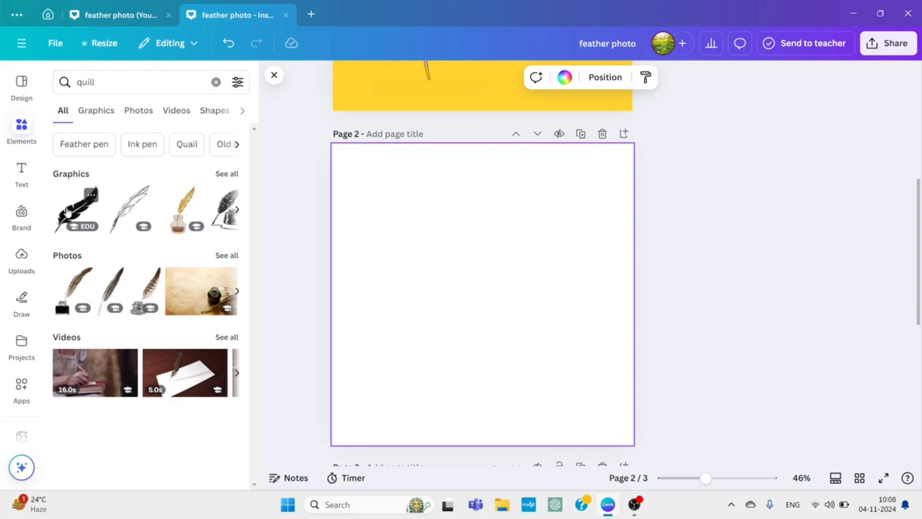
left_click(67, 211)
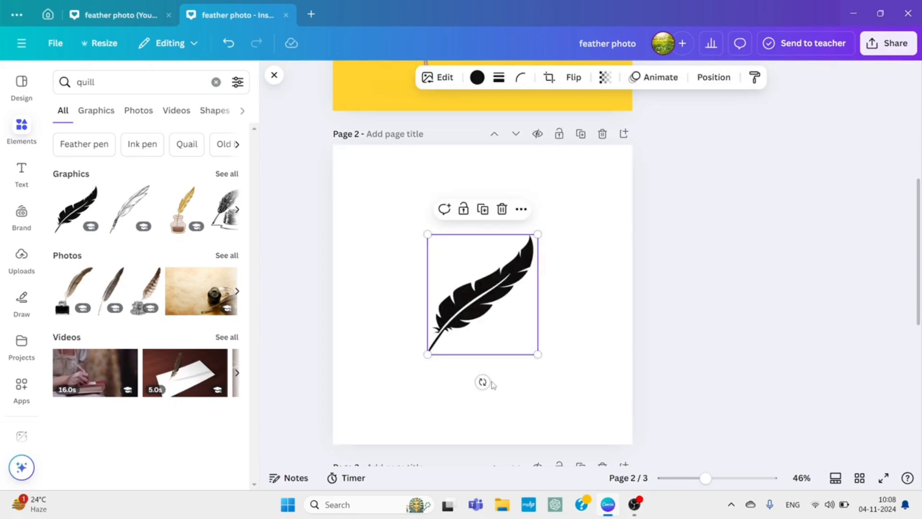
left_click_drag(490, 382, 541, 345)
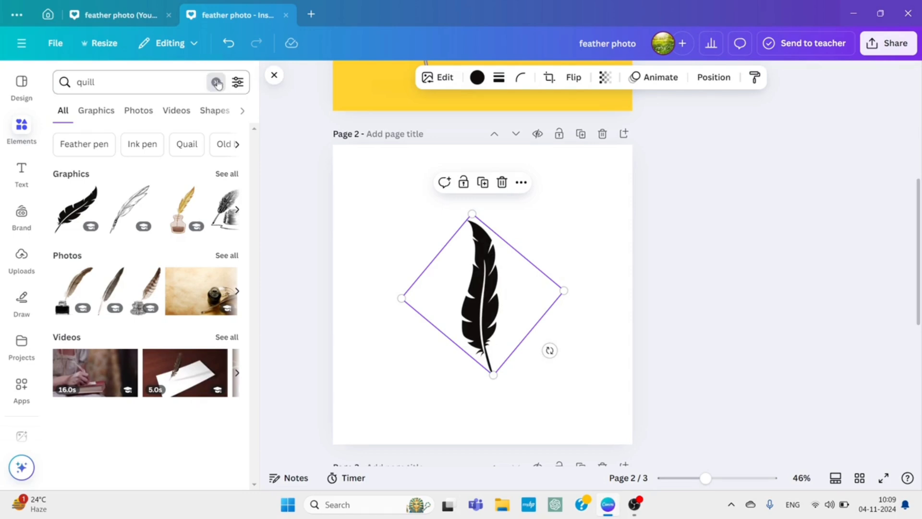
- Add a square shape in the document's yellow and stretch it vertically into a rectangle covering the whole feather
left_click(217, 83)
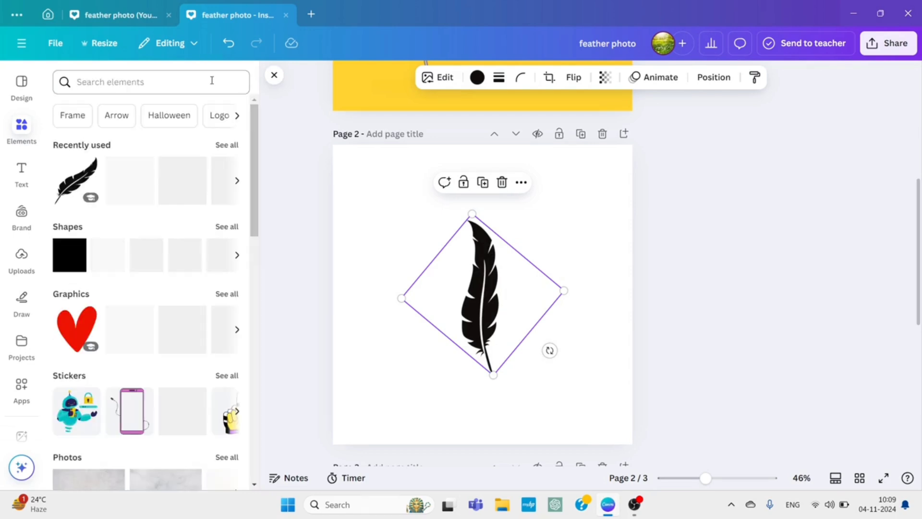
left_click(72, 261)
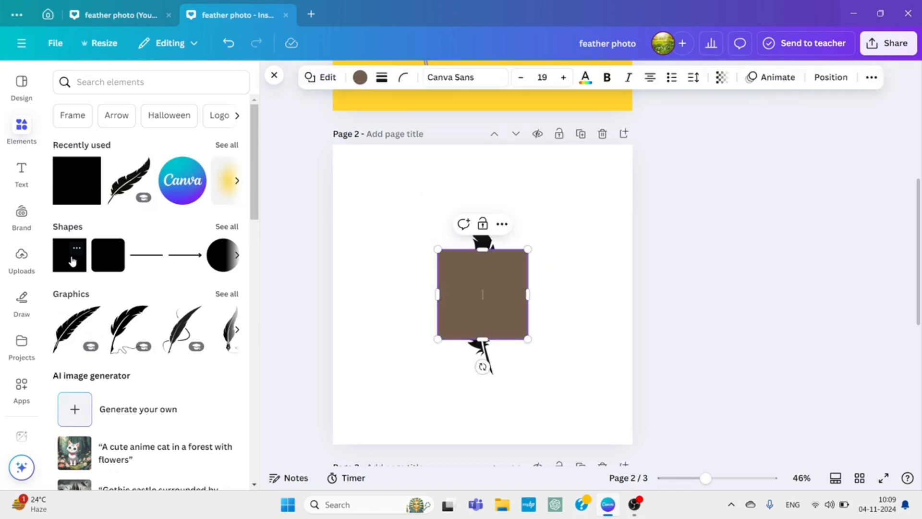
left_click(359, 78)
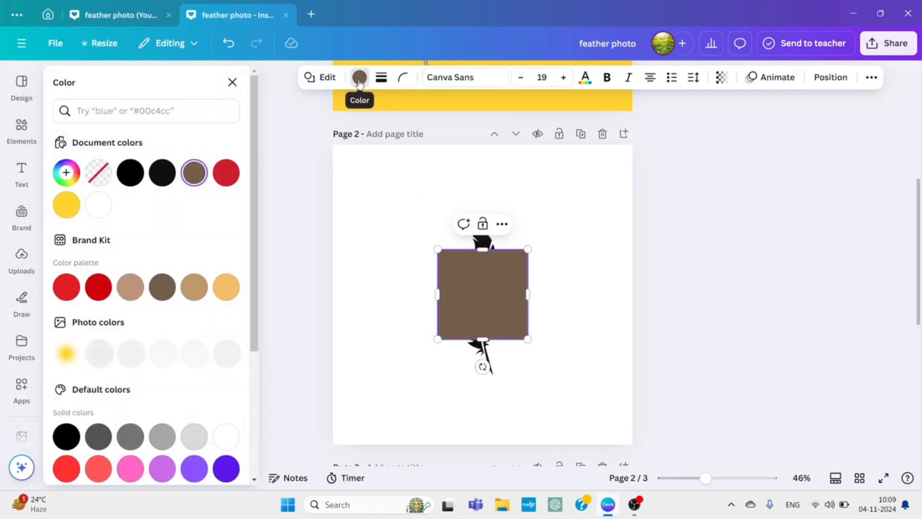
left_click(64, 206)
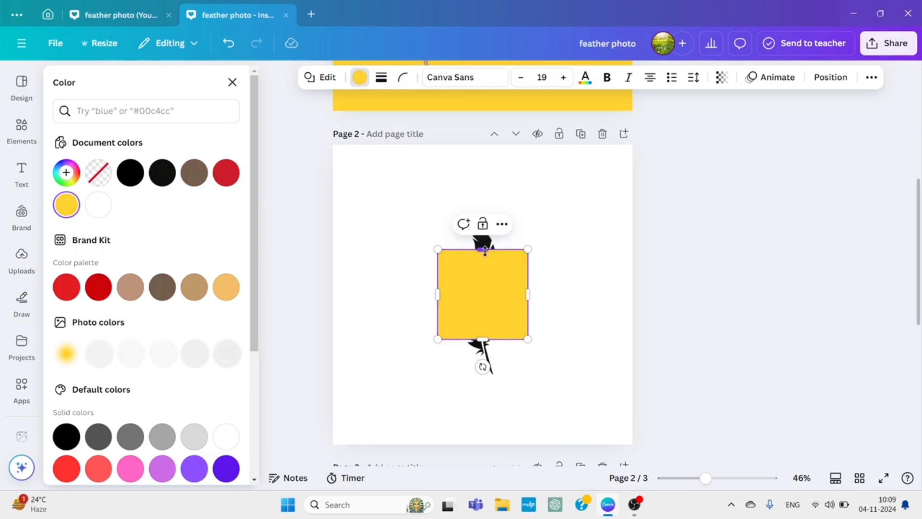
left_click_drag(486, 251, 483, 205)
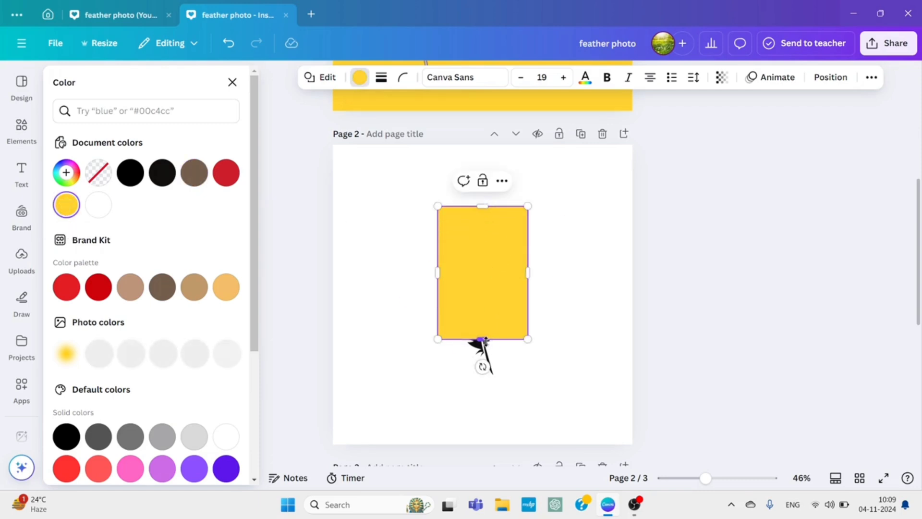
left_click_drag(482, 339, 479, 389)
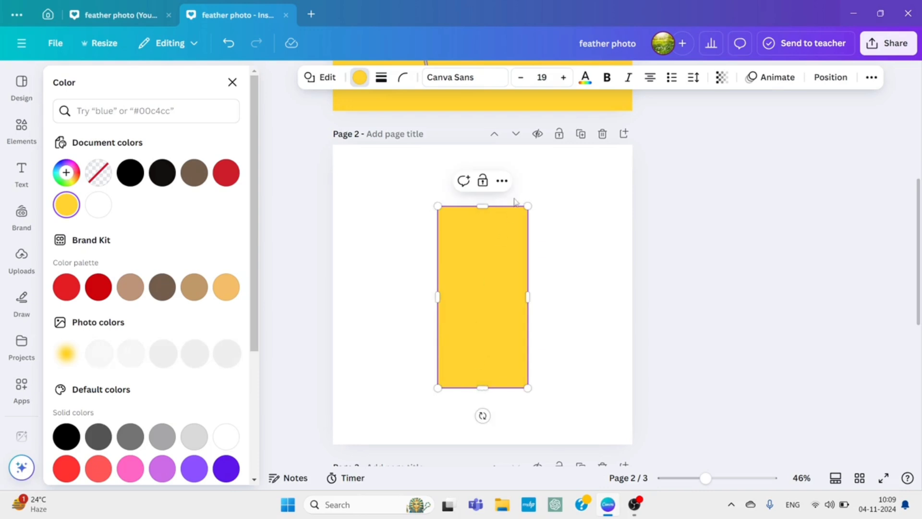
- Send the yellow rectangle backward behind the feather and recolor the feather white (#ffffff)
left_click(501, 181)
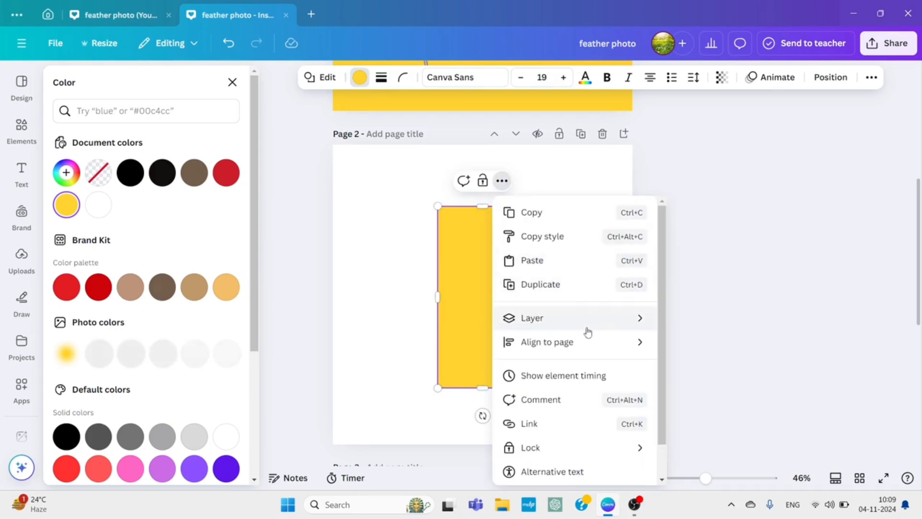
mouse_move(575, 319)
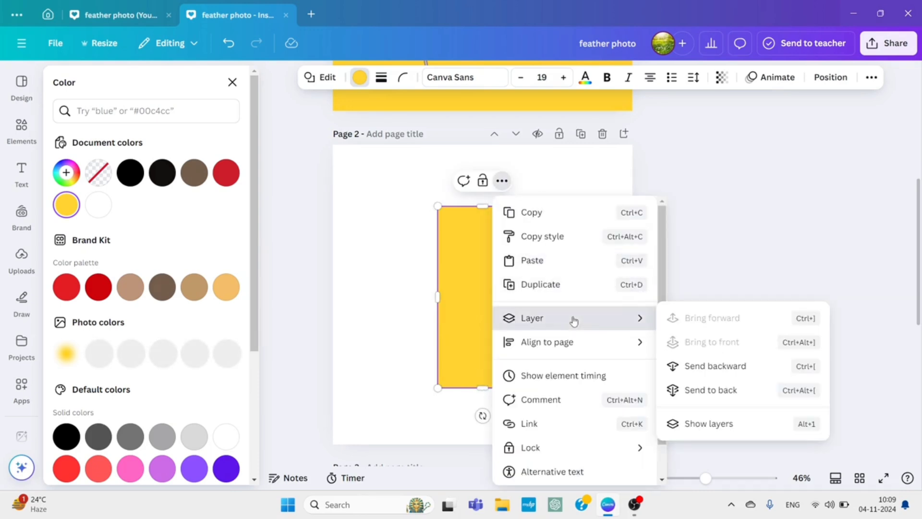
left_click(724, 372)
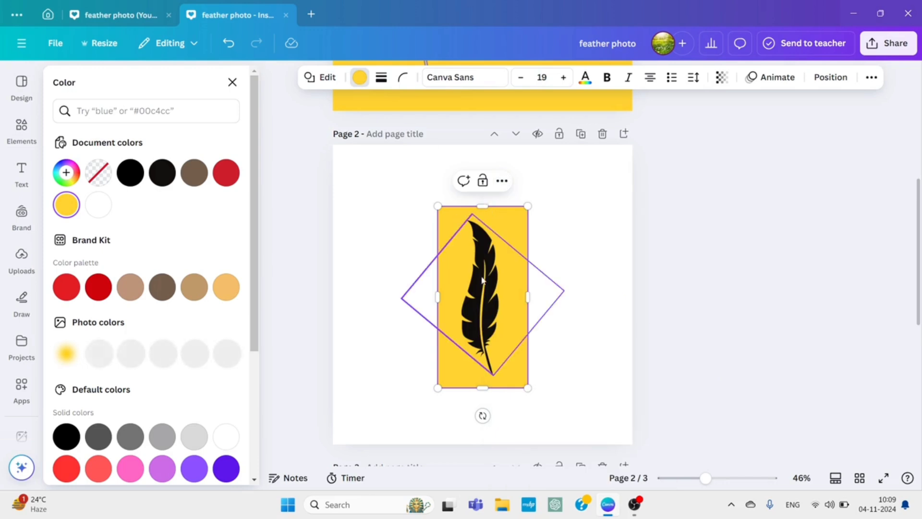
left_click(472, 230)
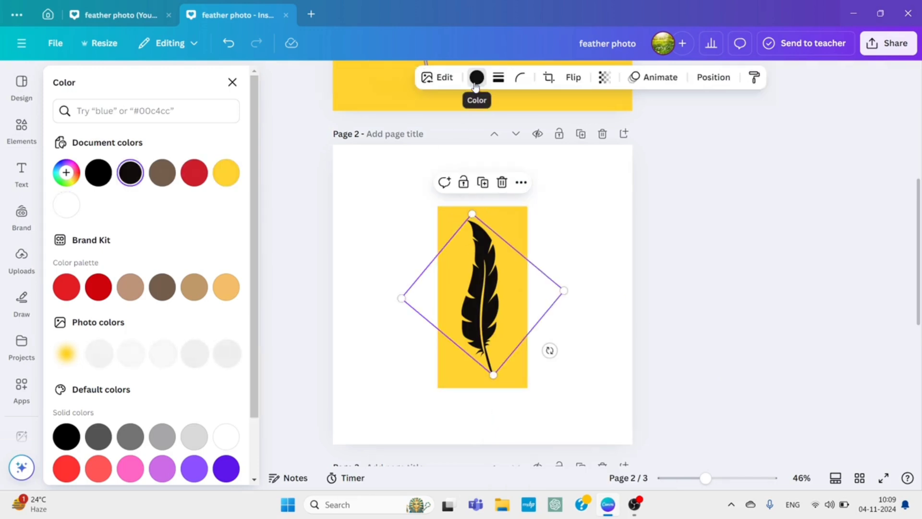
left_click(66, 207)
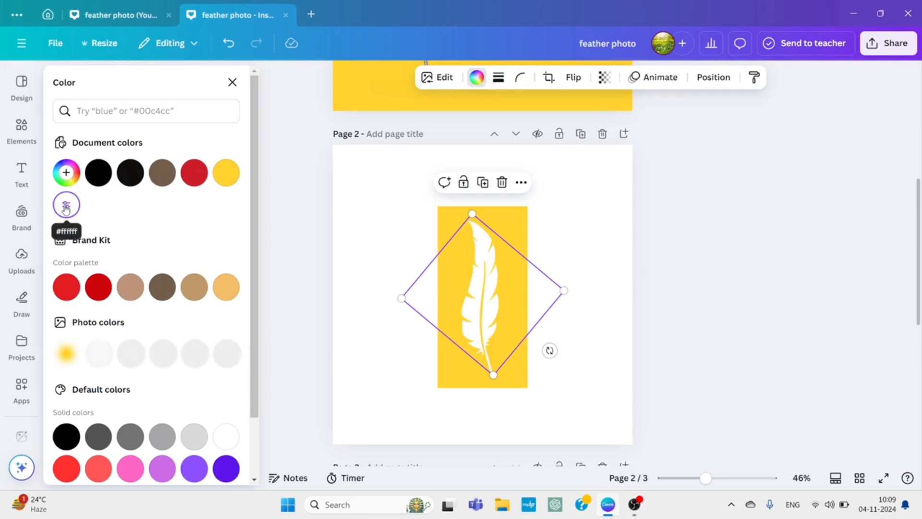
- Download the design as a PNG with a transparent background at size 3.125
left_click(888, 43)
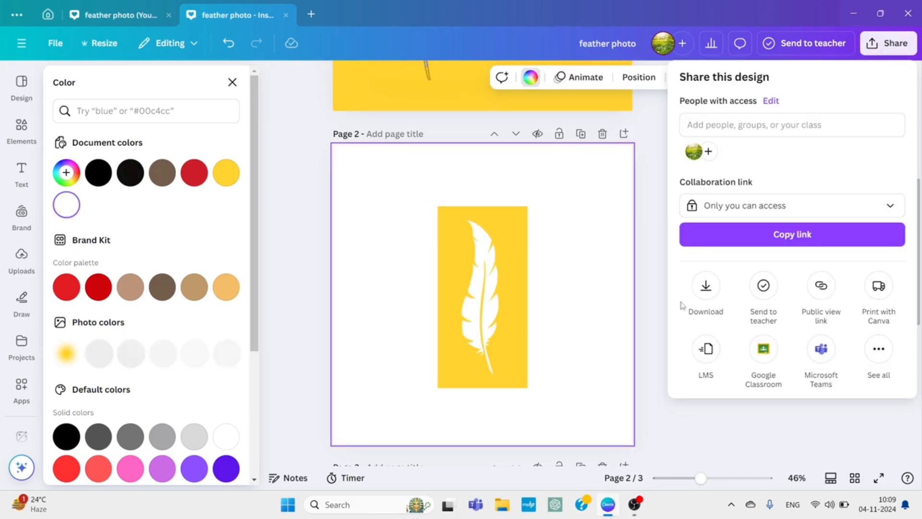
left_click(702, 288)
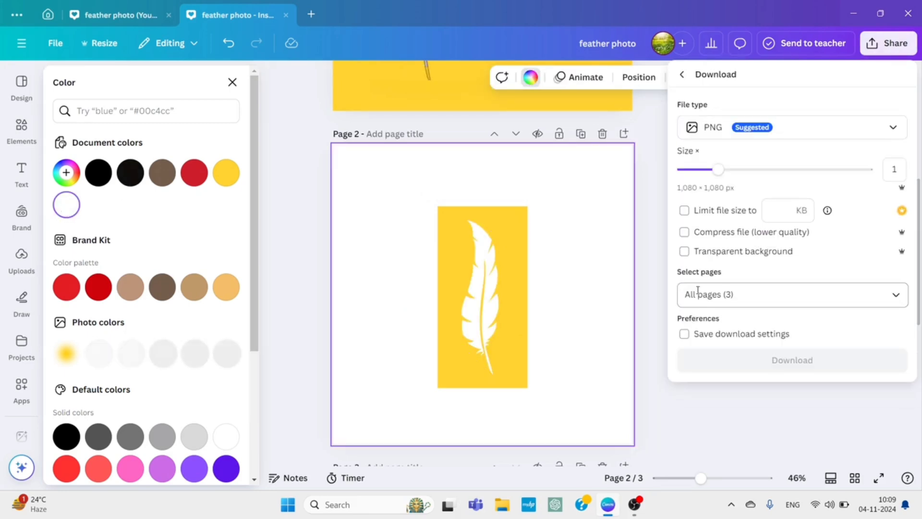
left_click(684, 251)
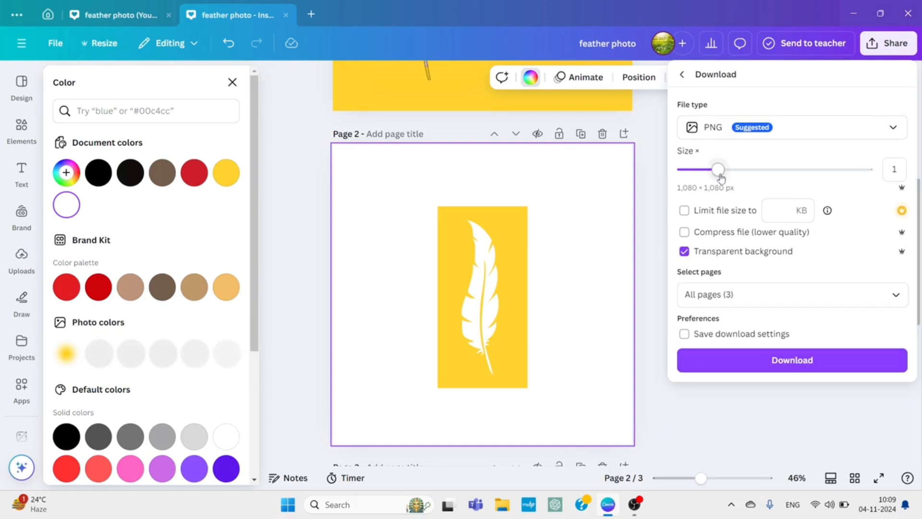
left_click_drag(718, 170, 867, 169)
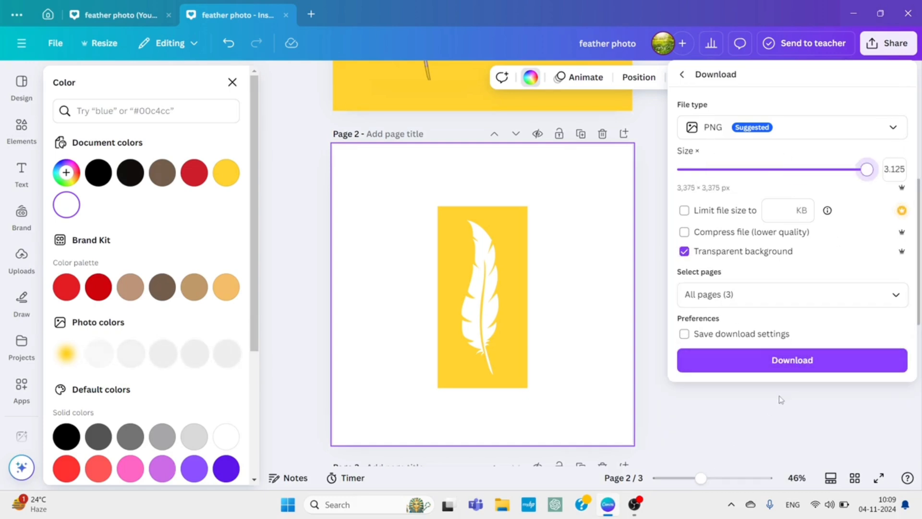
left_click(788, 361)
- Replace the feather and yellow rectangle on page 2 with the uploaded image feather photo.png
left_click_drag(400, 196, 557, 397)
left_click(511, 181)
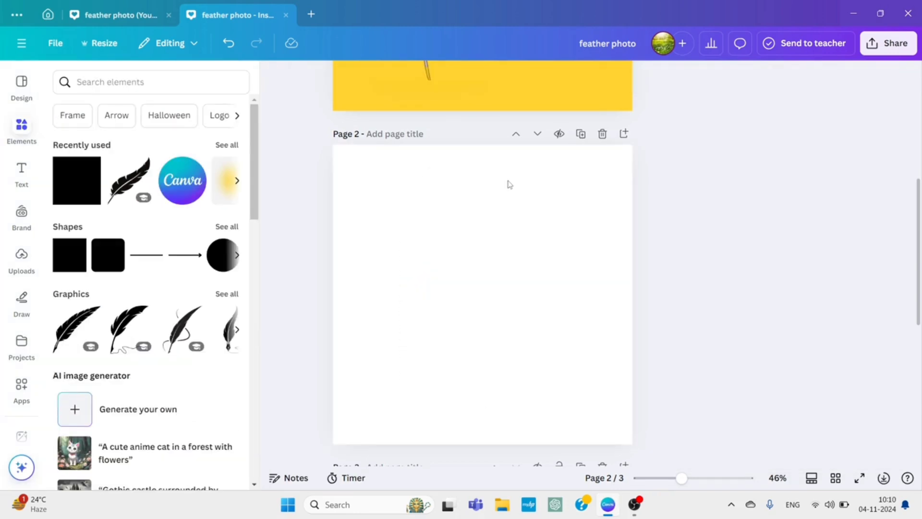
left_click(22, 257)
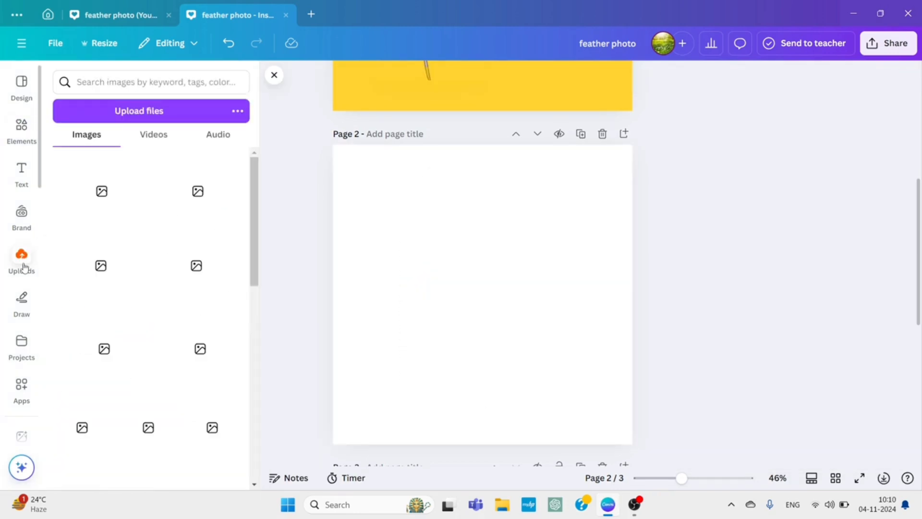
left_click(129, 111)
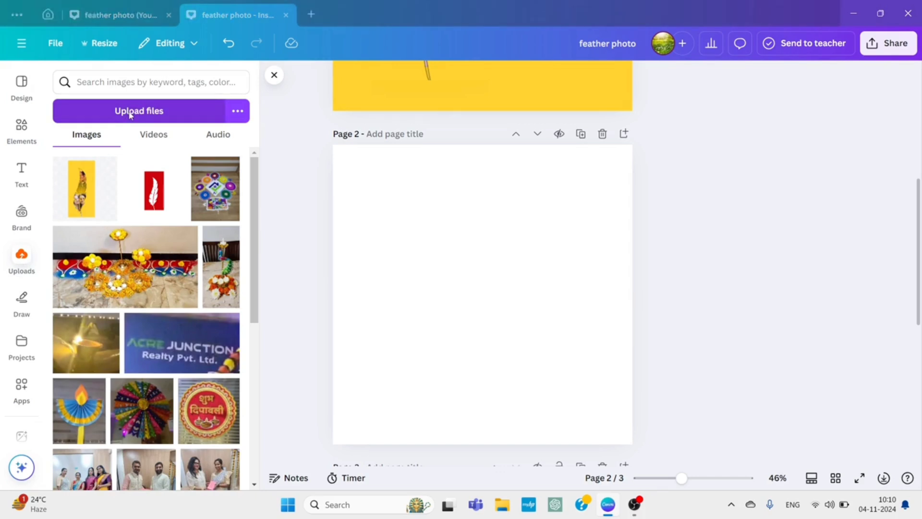
left_click(131, 115)
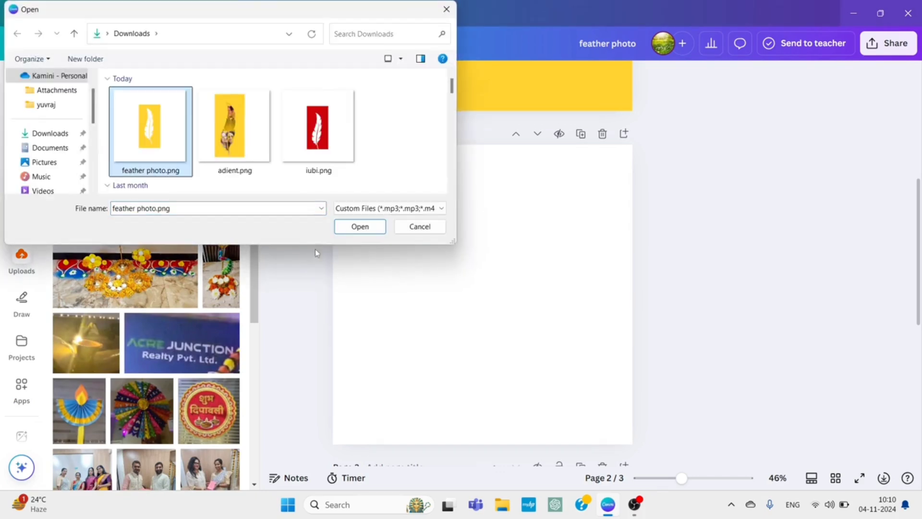
left_click(366, 227)
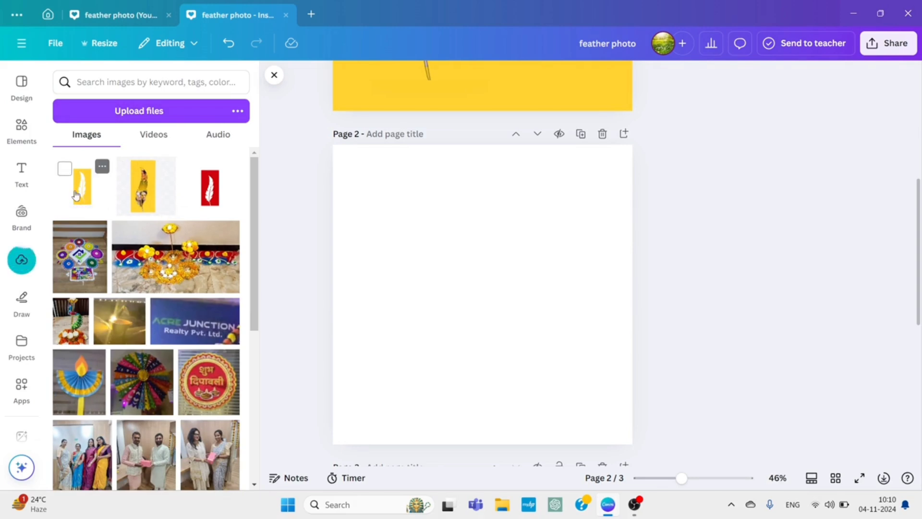
left_click(75, 195)
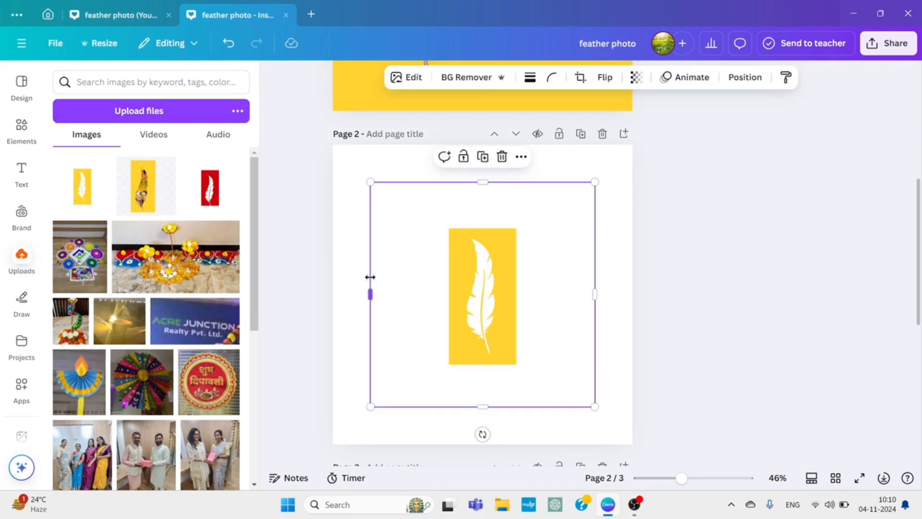
- Crop the placed feather image on all four sides close to the edges of the yellow rectangle
left_click_drag(374, 294, 446, 294)
left_click_drag(597, 296, 523, 294)
left_click_drag(486, 186, 485, 223)
left_click_drag(486, 407, 485, 368)
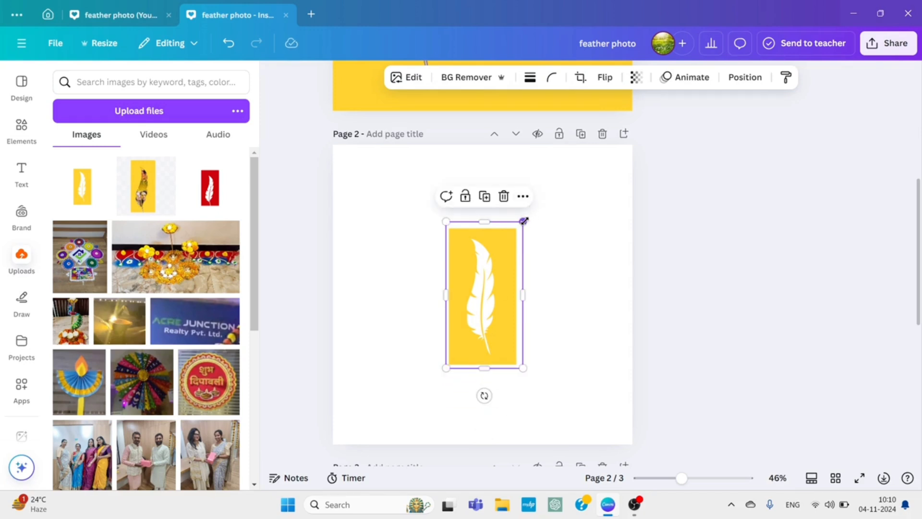
- Enlarge the cropped feather image to nearly the full page height and center it on page 2
left_click_drag(523, 221, 595, 140)
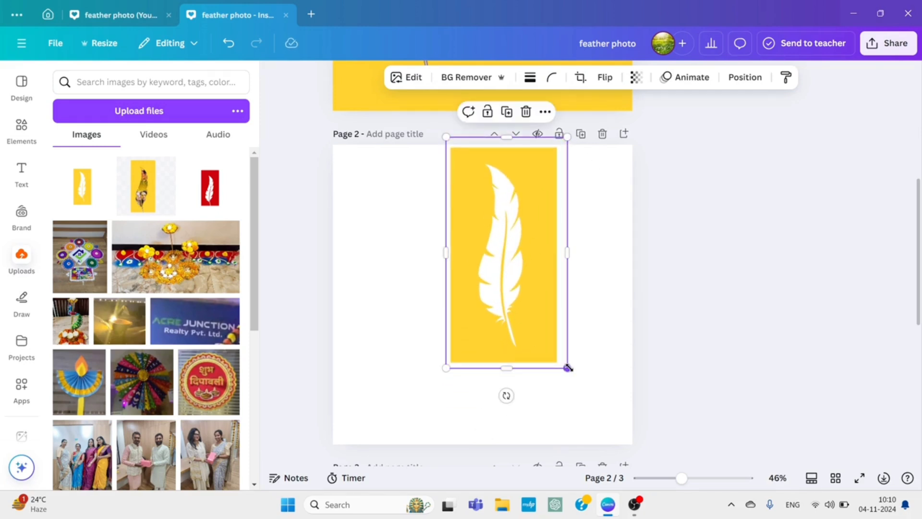
left_click_drag(567, 368, 597, 425)
left_click_drag(540, 387, 508, 405)
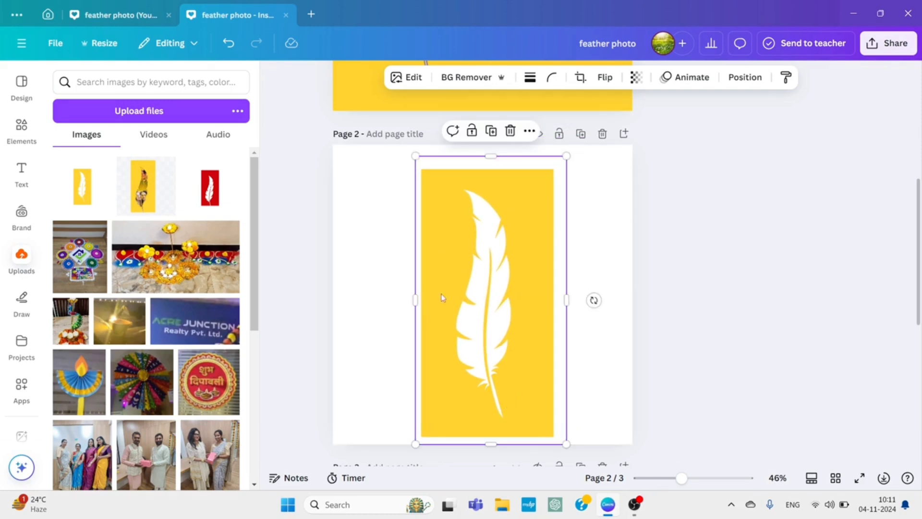
- Remove the background from the enlarged feather image with BG Remover and open the elements library
left_click(462, 86)
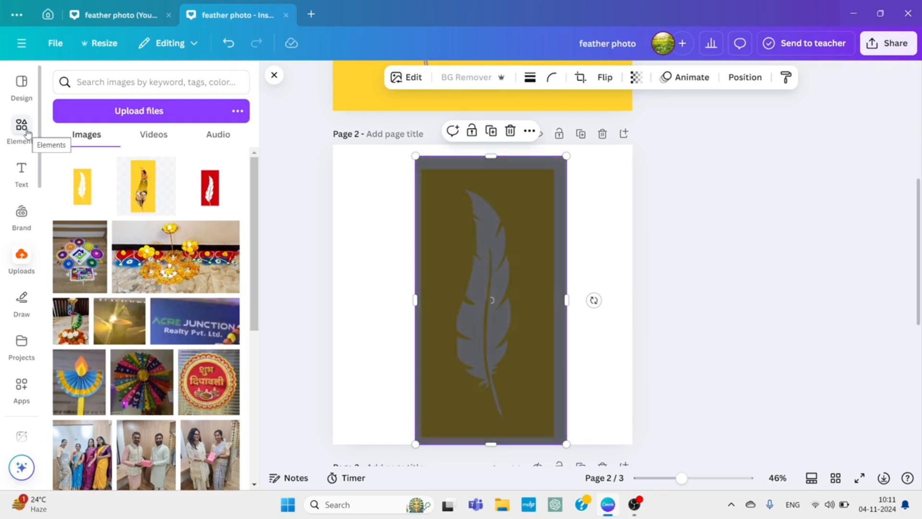
left_click(21, 126)
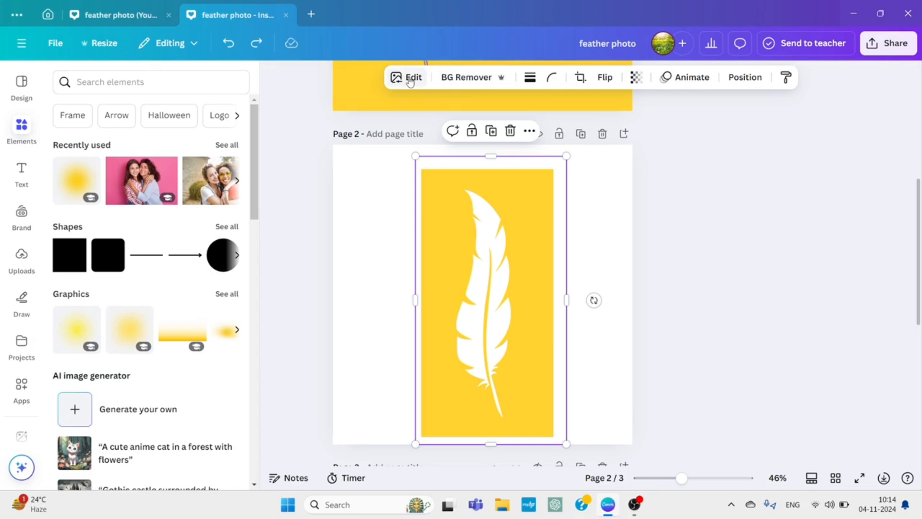
- Apply a Glow shadow to the feather cutout image with size 3 and blur amount 3
left_click(409, 78)
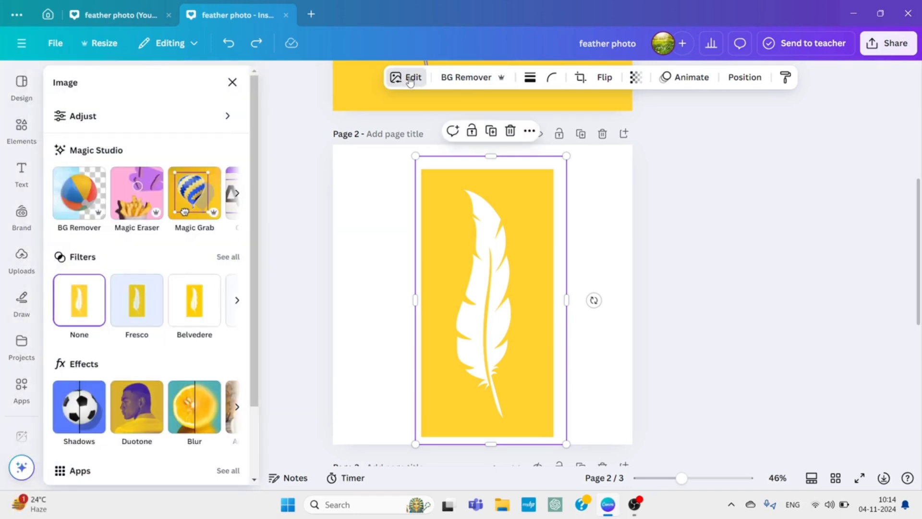
left_click(81, 390)
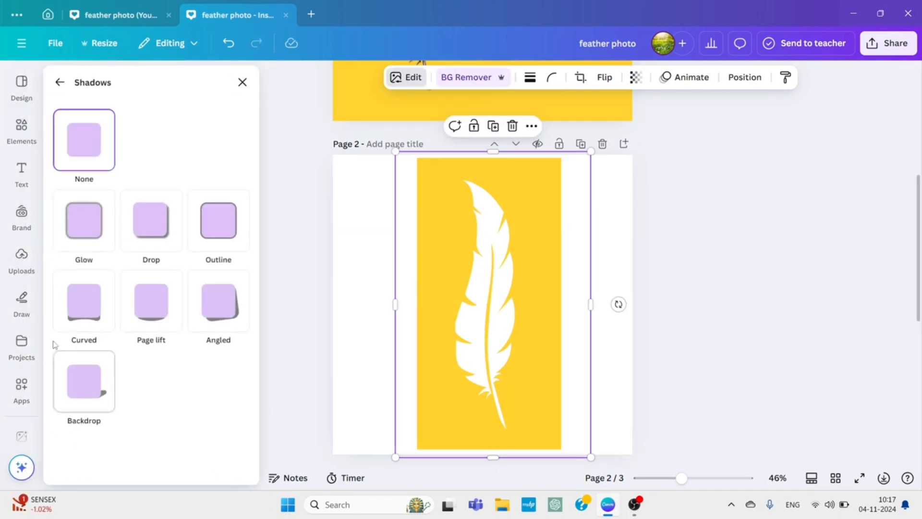
left_click(85, 221)
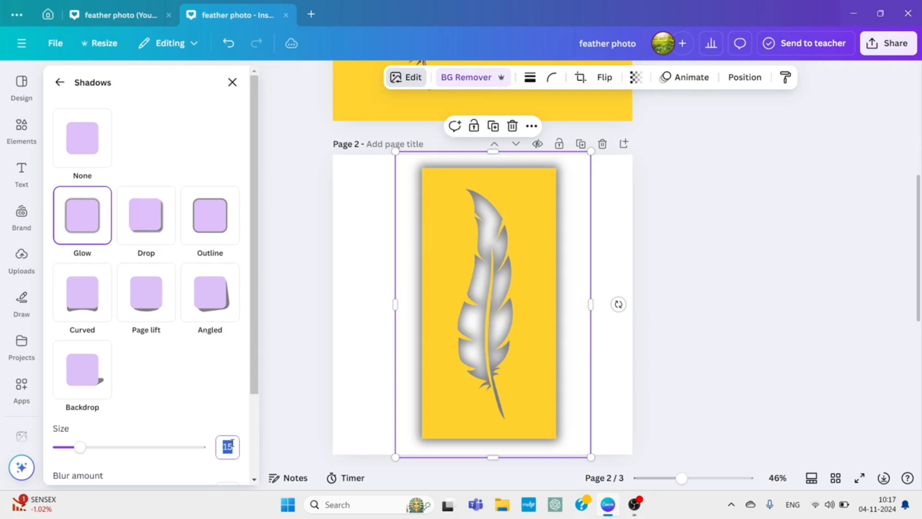
scroll(233, 443, "down", 2)
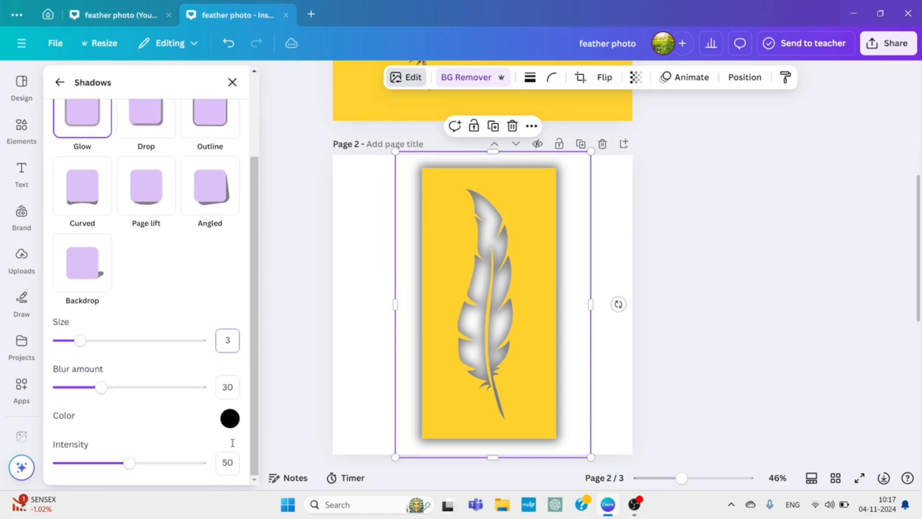
left_click(235, 386)
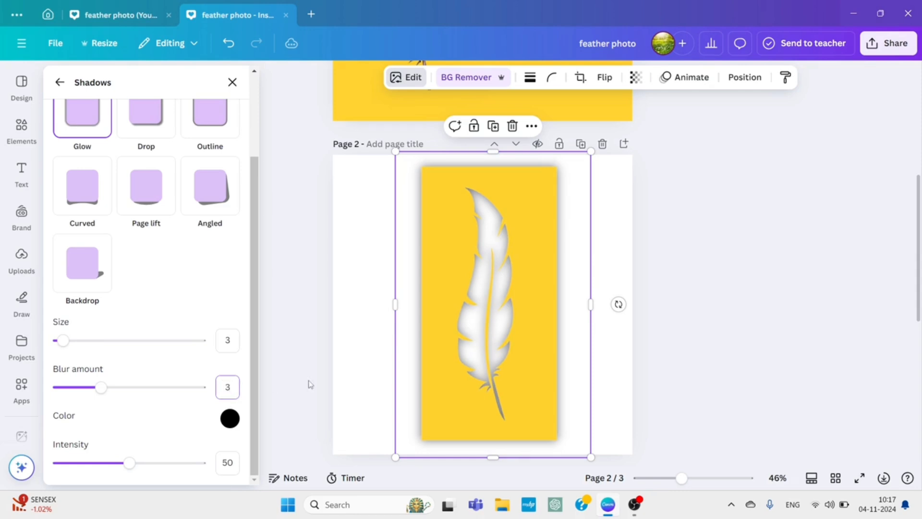
key("Escape")
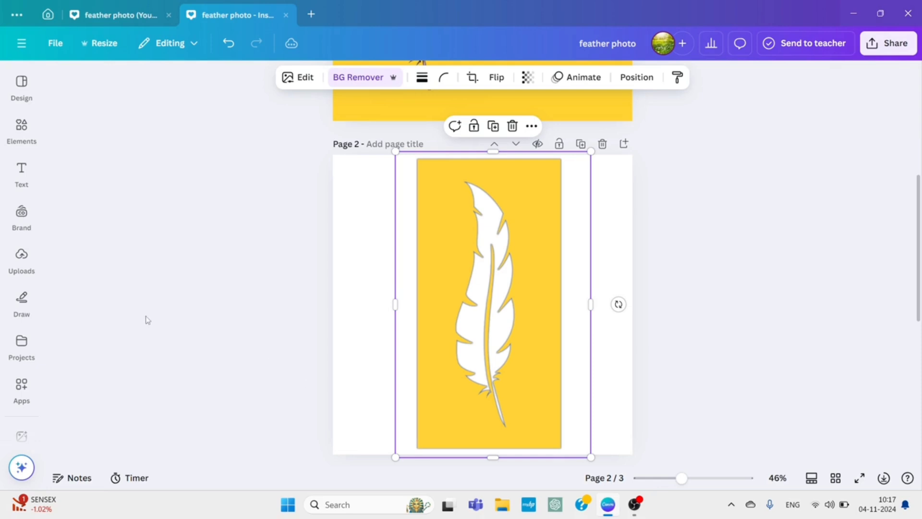
- Add the recently used photo of two women, one in yellow sunglasses, to page 2 and remove its background
left_click(22, 259)
left_click(28, 189)
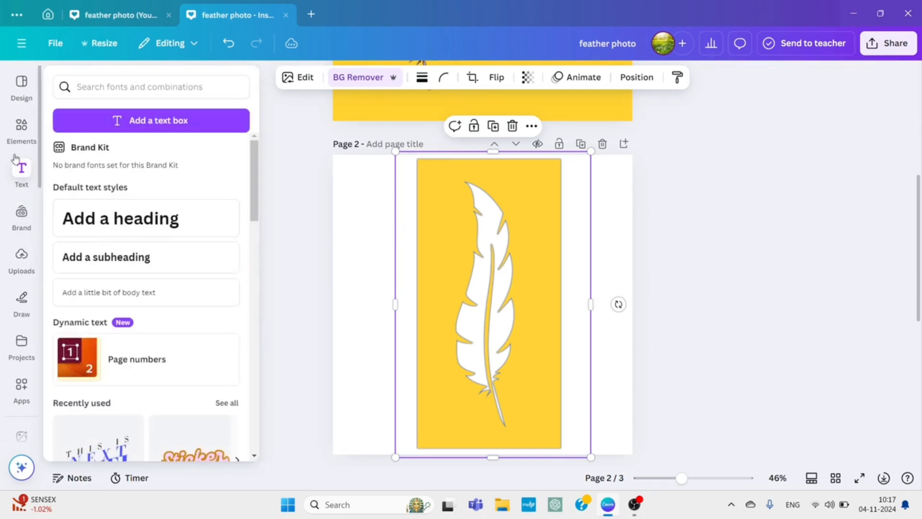
left_click(21, 126)
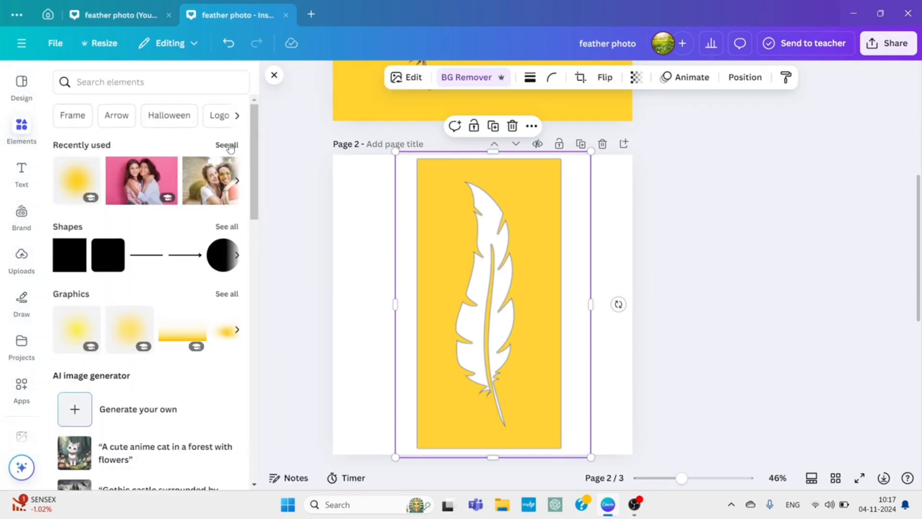
left_click(231, 147)
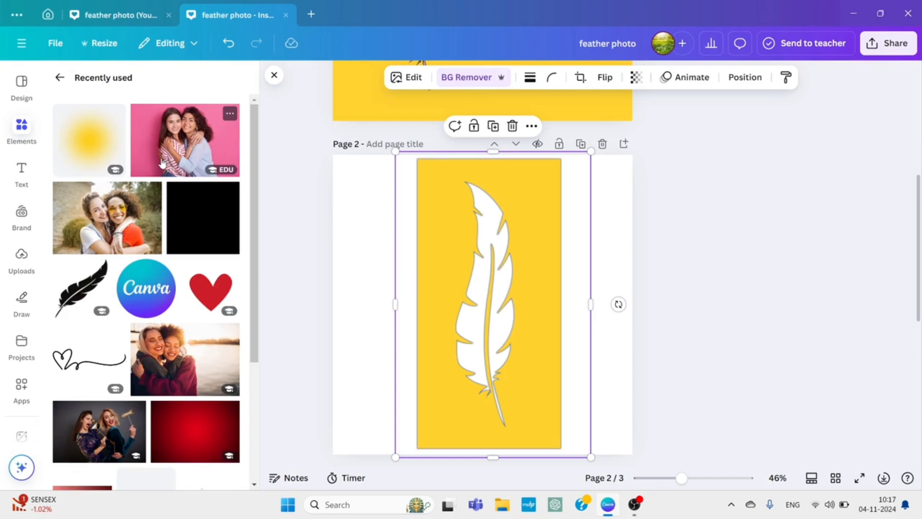
left_click(121, 219)
left_click(475, 78)
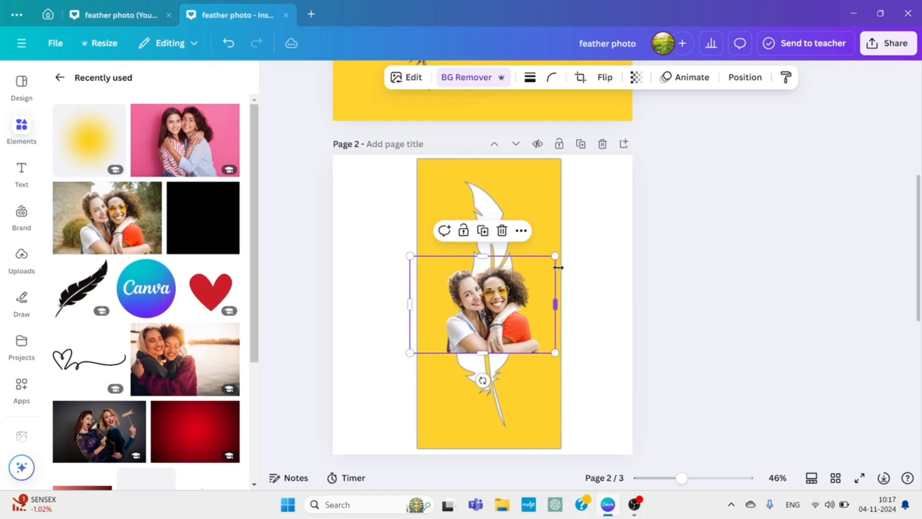
- Resize the sunglasses photo and send it backward behind the feather cutout, fitting both faces into the feather's lower part
left_click_drag(554, 256, 501, 291)
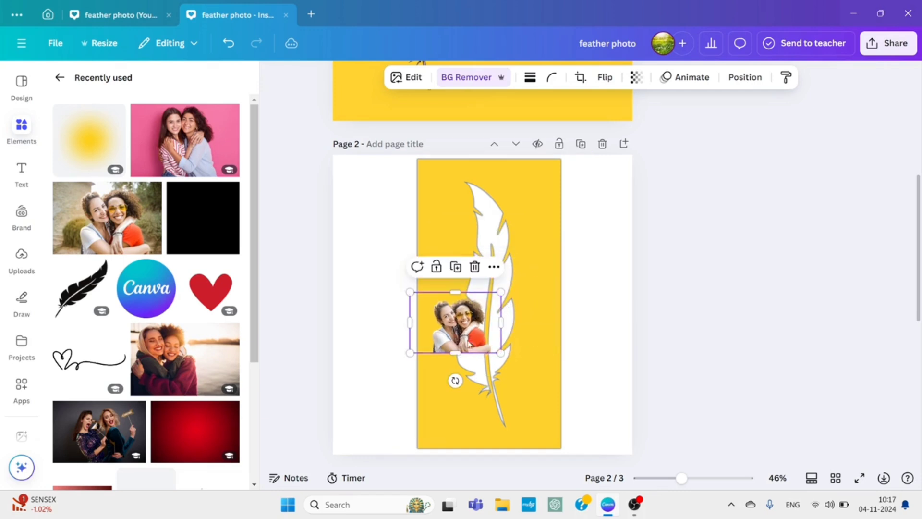
left_click_drag(469, 343, 497, 372)
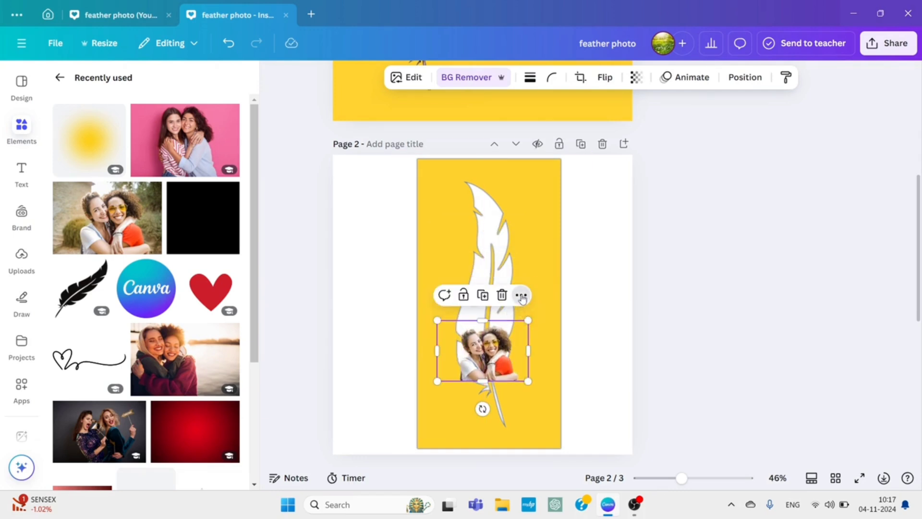
left_click(521, 296)
mouse_move(667, 179)
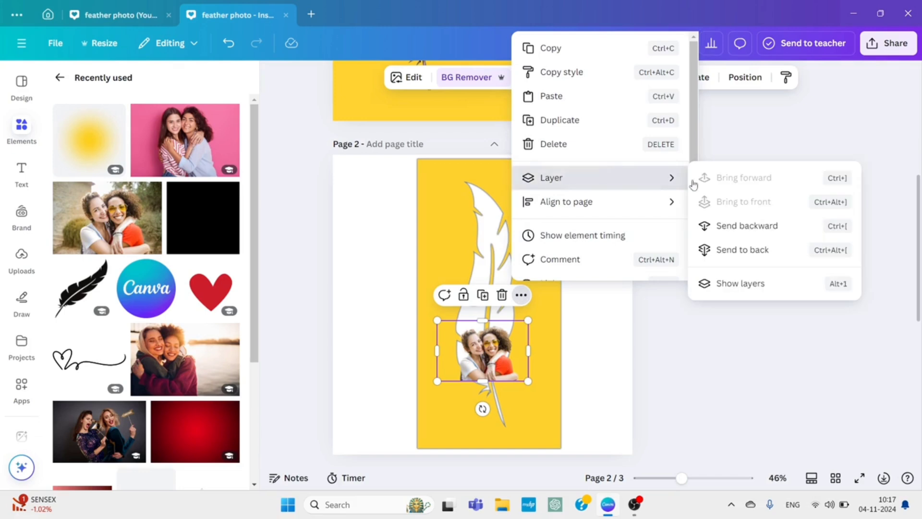
left_click(746, 231)
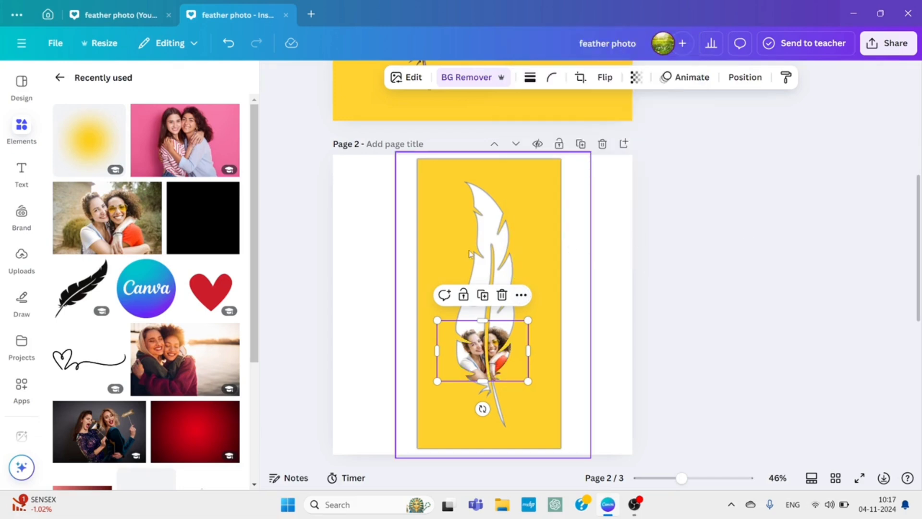
left_click_drag(489, 348, 483, 347)
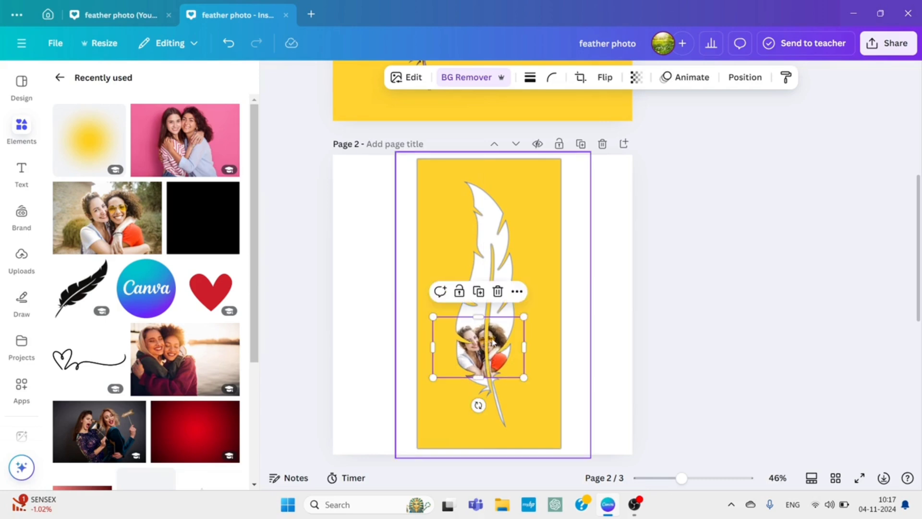
left_click_drag(522, 315, 532, 311)
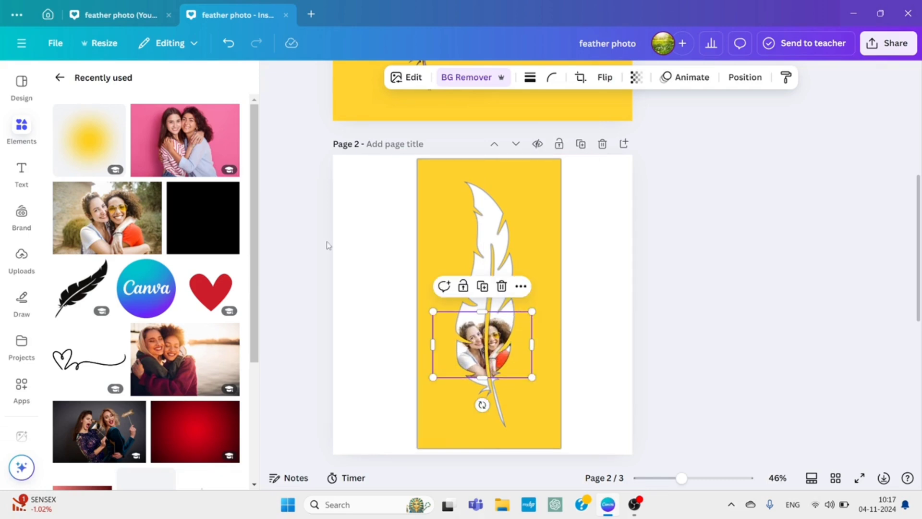
- Add the two-women photo with the pink background, remove its background, and shrink it over the upper half of the feather
left_click(173, 155)
left_click(470, 78)
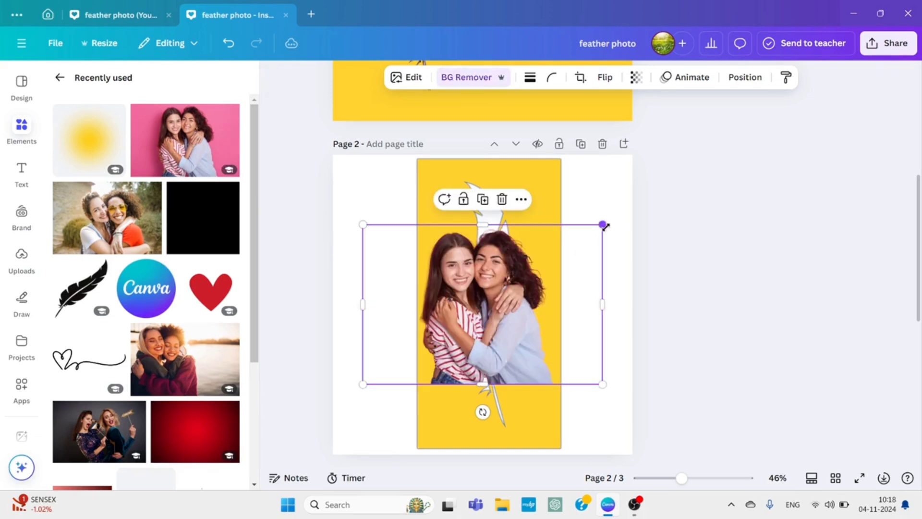
left_click_drag(602, 224, 520, 278)
left_click_drag(415, 357, 465, 277)
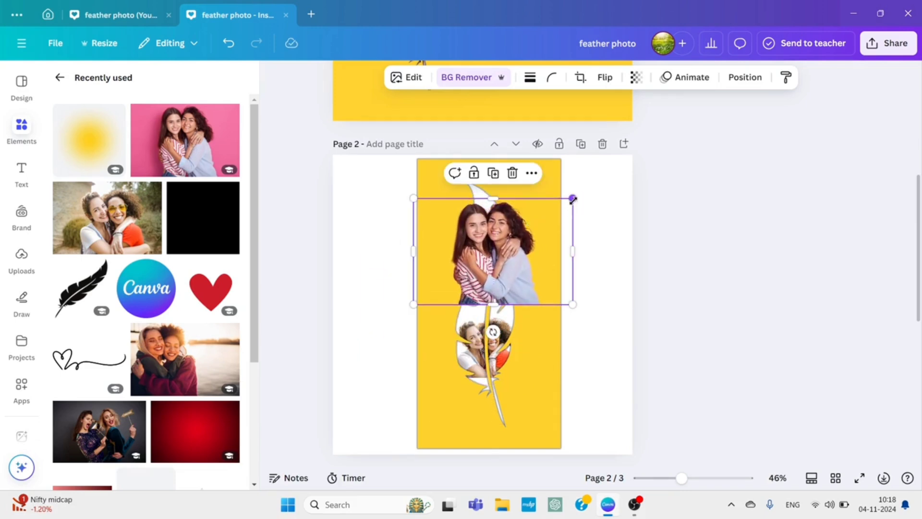
left_click_drag(572, 198, 523, 228)
left_click_drag(458, 280, 481, 272)
- Send the second photo behind the feather cutout and shift it slightly down, just above the sunglasses photo
left_click(530, 196)
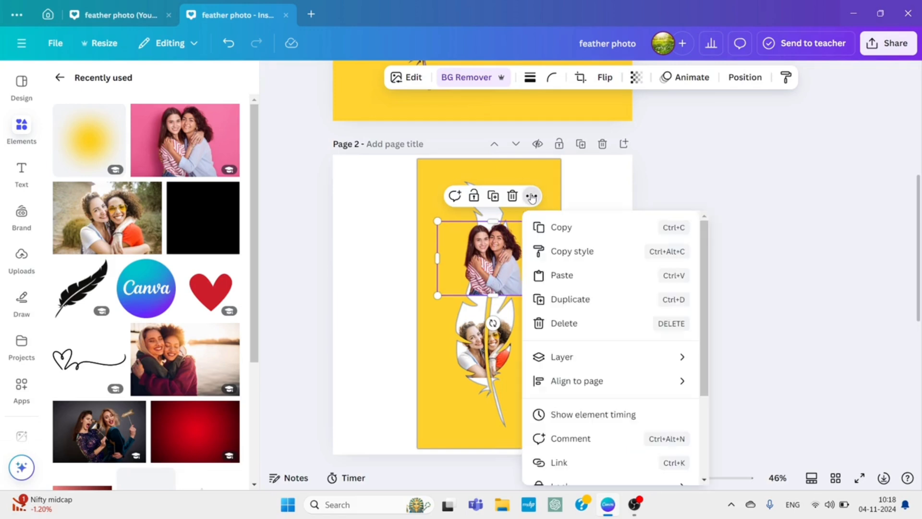
mouse_move(562, 358)
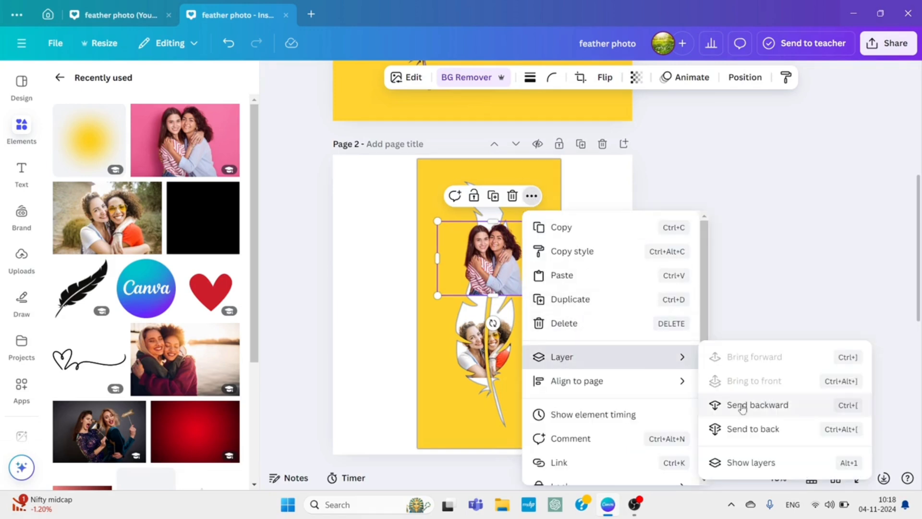
left_click(743, 431)
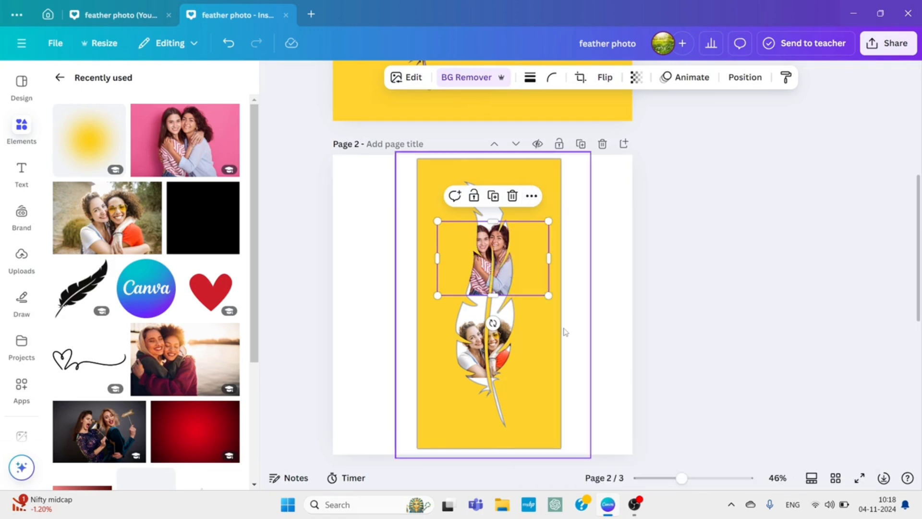
left_click_drag(491, 274, 491, 283)
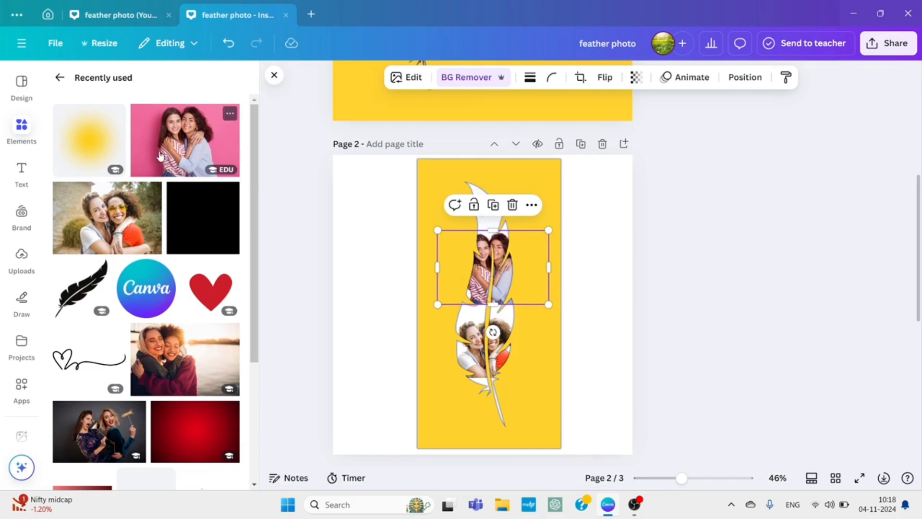
- Add two recently used yellow glow gradients, one over the feather's upper part and a slightly enlarged one over its lower part
left_click(87, 158)
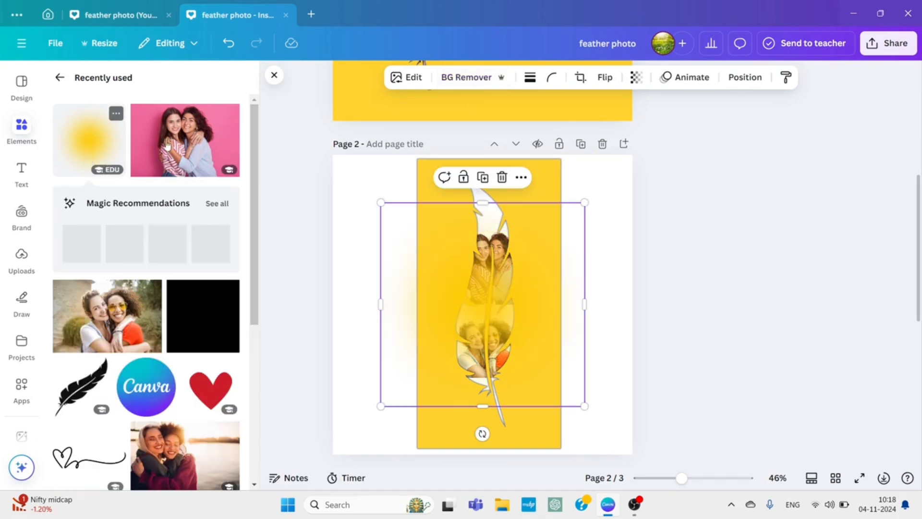
left_click_drag(501, 276, 495, 195)
left_click(81, 144)
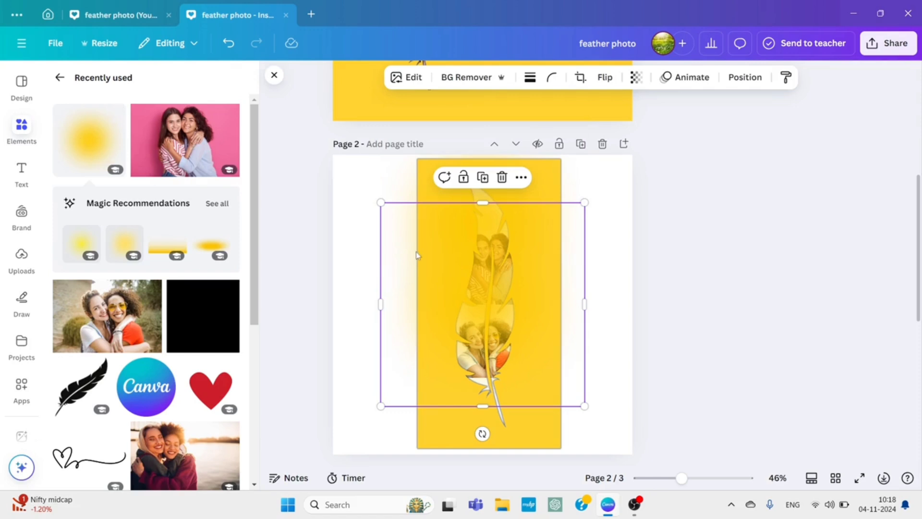
mouse_move(434, 302)
left_mouse_down()
mouse_move(440, 330)
mouse_move(425, 291)
left_mouse_up()
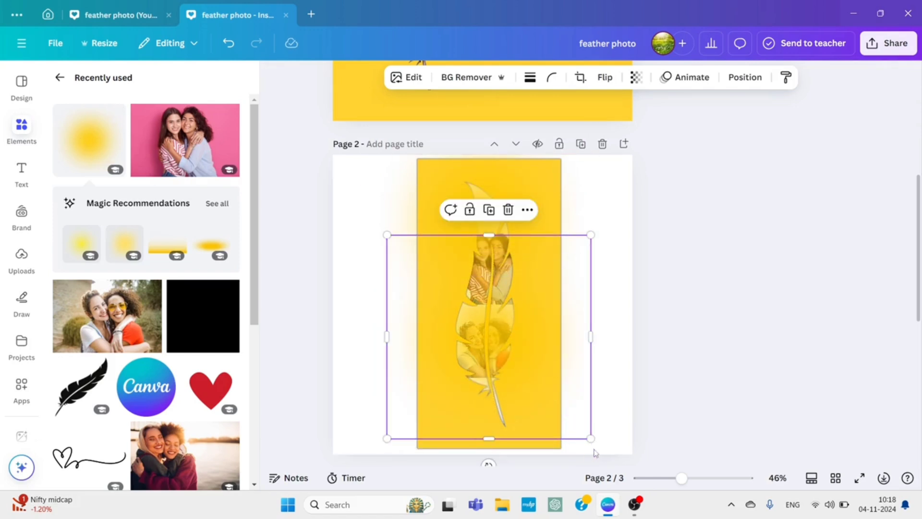
left_click_drag(590, 438, 616, 464)
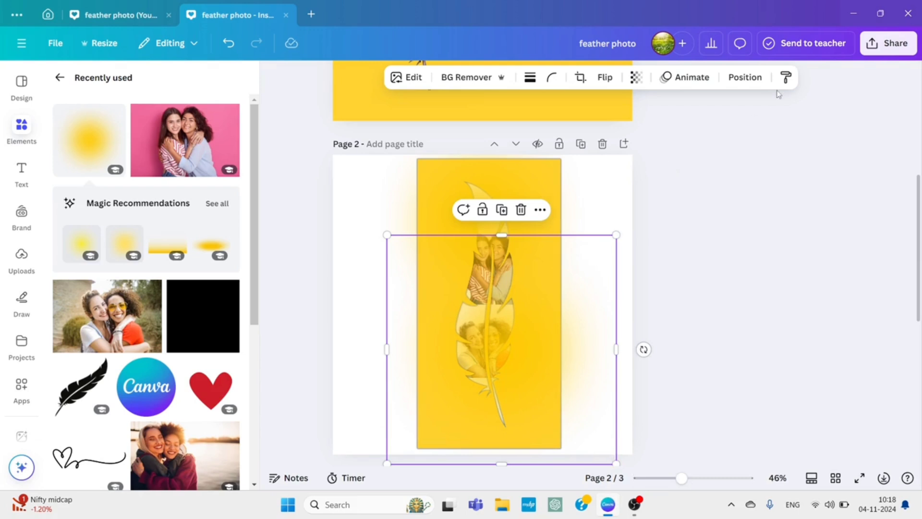
- Move the upper yellow gradient's layer between the two photos and the lower gradient's below both, then recentre the lower gradient behind the feather
left_click(745, 82)
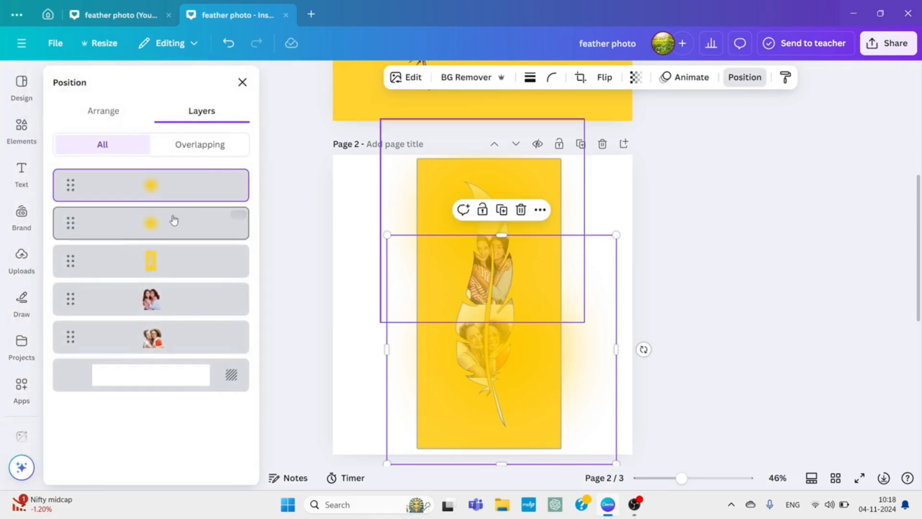
left_click(168, 226)
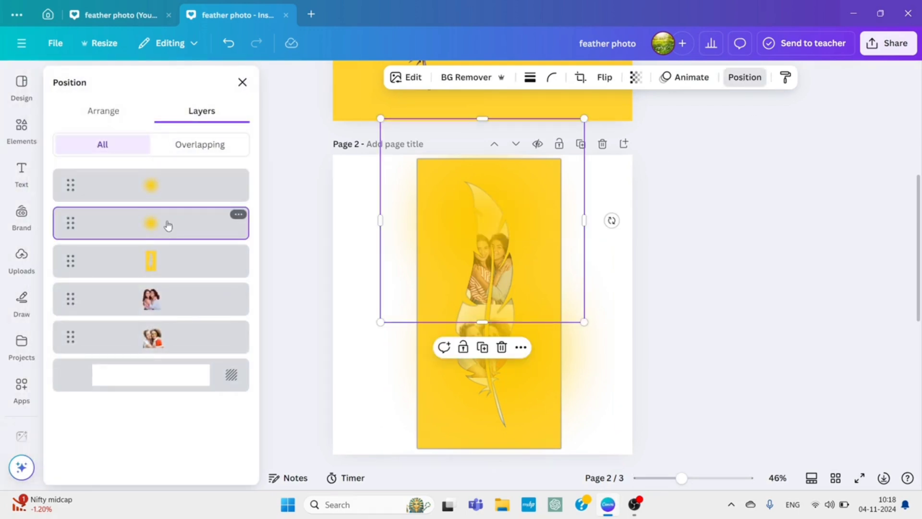
left_click_drag(167, 226, 166, 305)
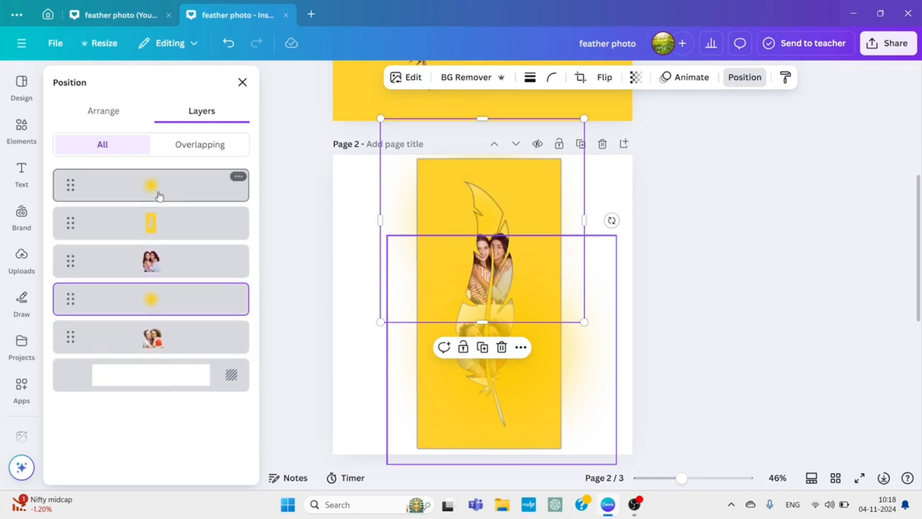
left_click_drag(159, 196, 157, 353)
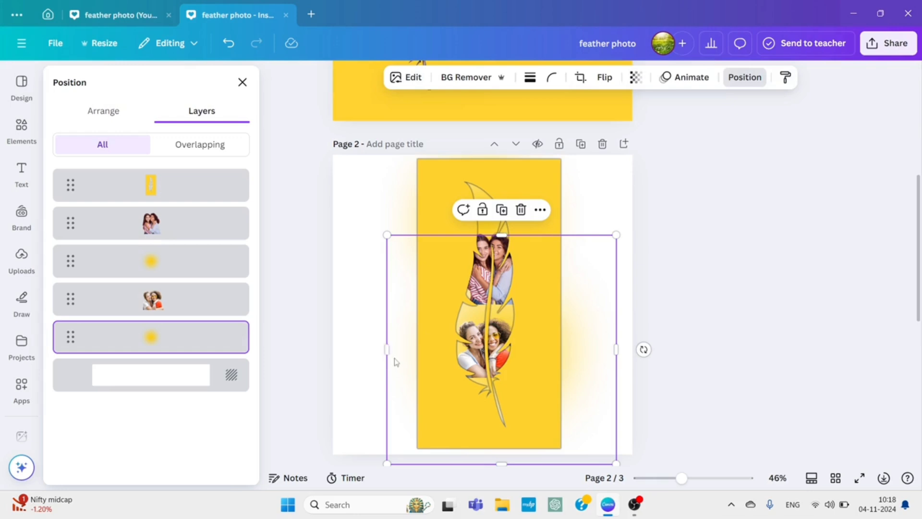
left_click_drag(397, 362, 381, 344)
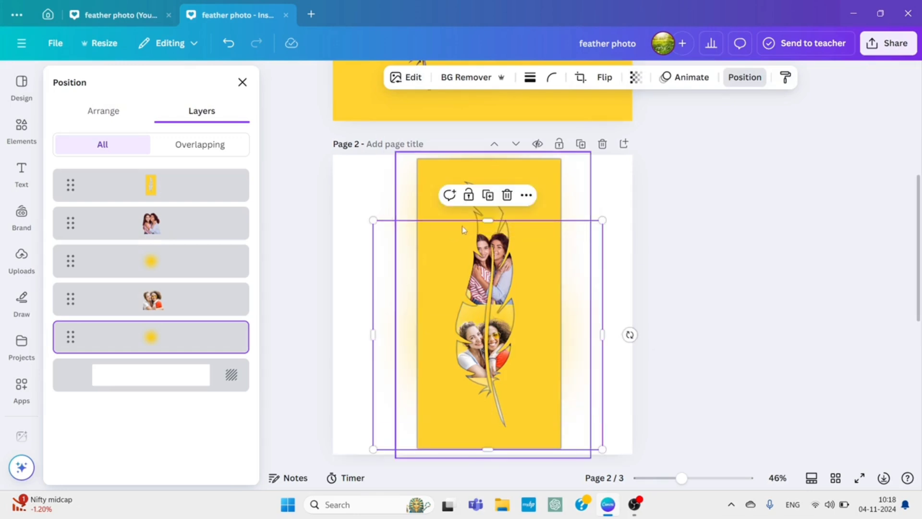
key("Escape")
left_click(702, 339)
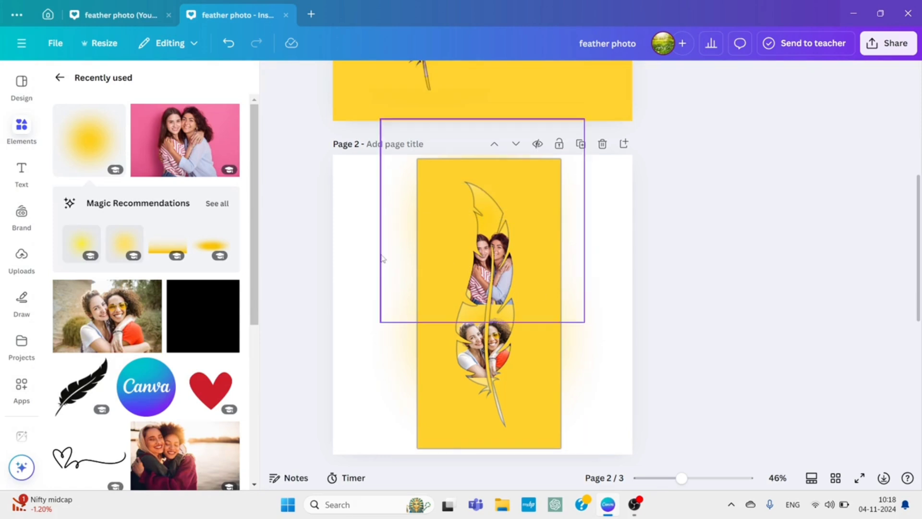
- Set the page 2 background to the yellow document color matching the feather's surround
left_click(384, 184)
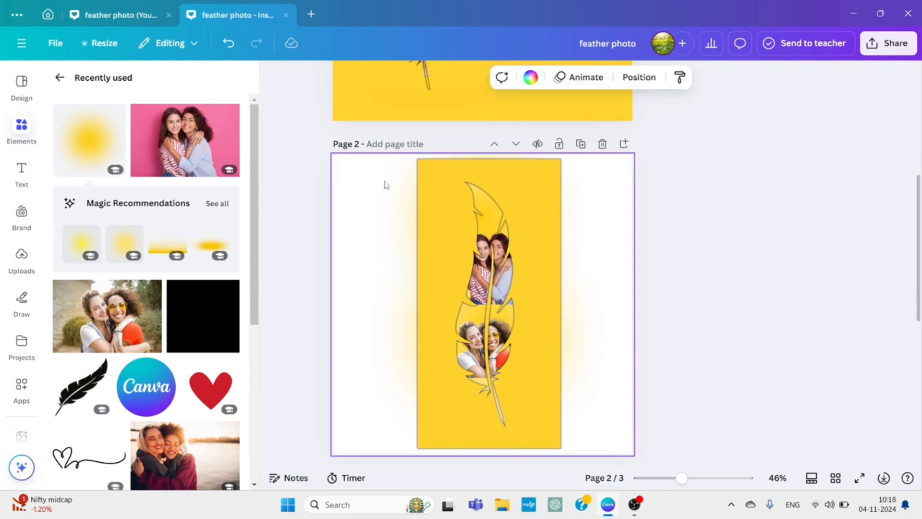
left_click(530, 77)
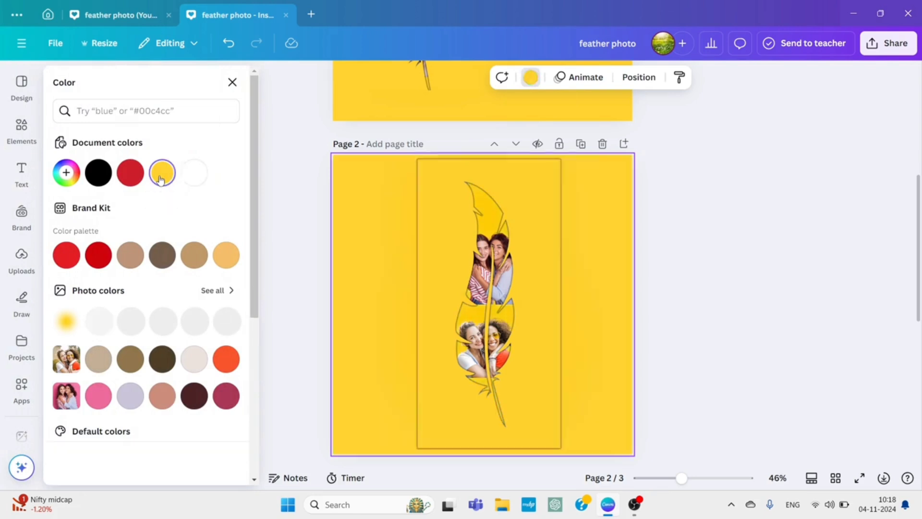
left_click(161, 174)
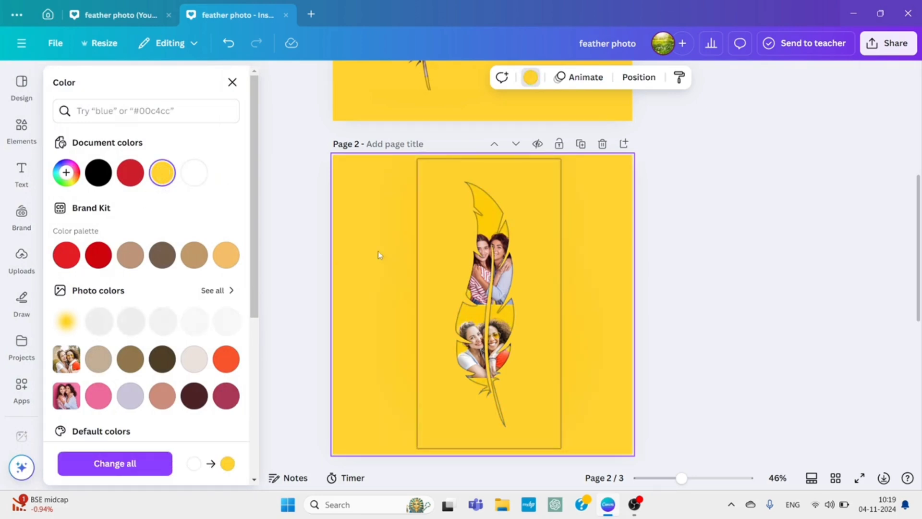
- Crop the feather cutout image on all four sides so its frame sits close around the feather
left_click(445, 236)
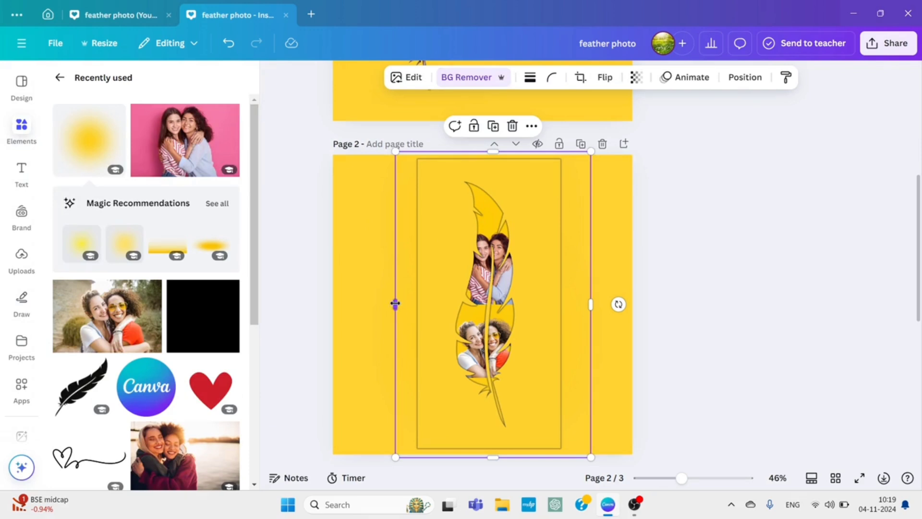
left_click_drag(395, 304, 444, 306)
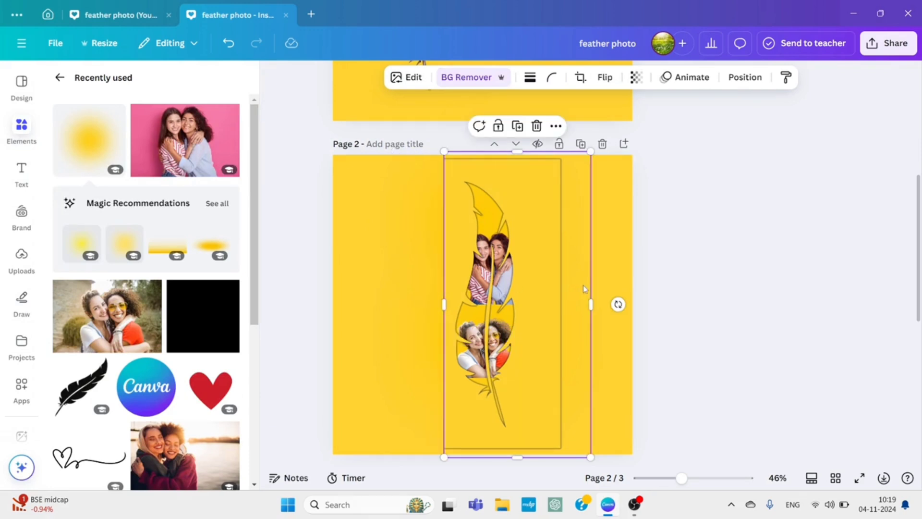
left_click_drag(591, 304, 549, 305)
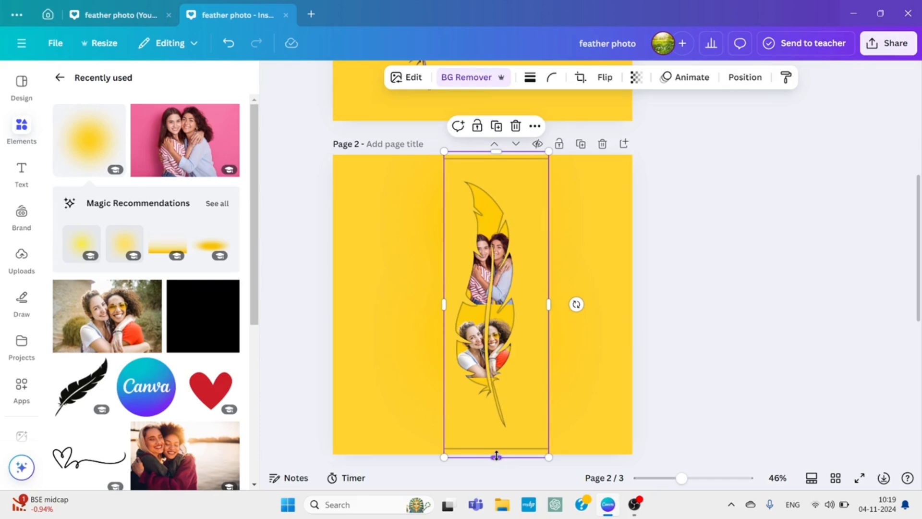
left_click_drag(497, 456, 495, 430)
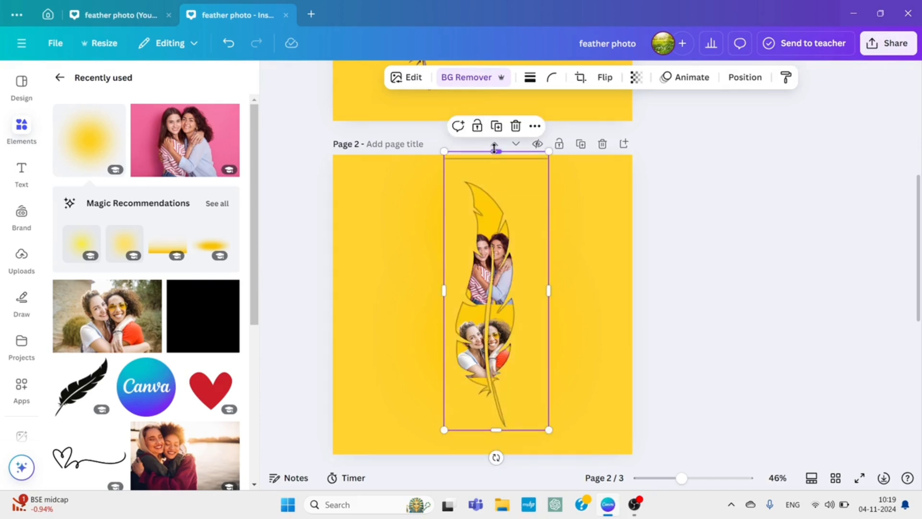
left_click_drag(495, 148, 493, 164)
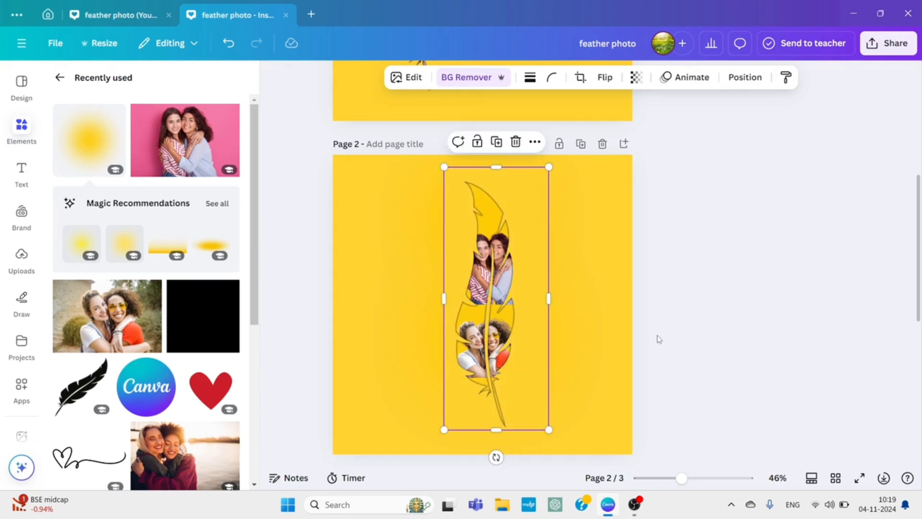
key("ctrl+z")
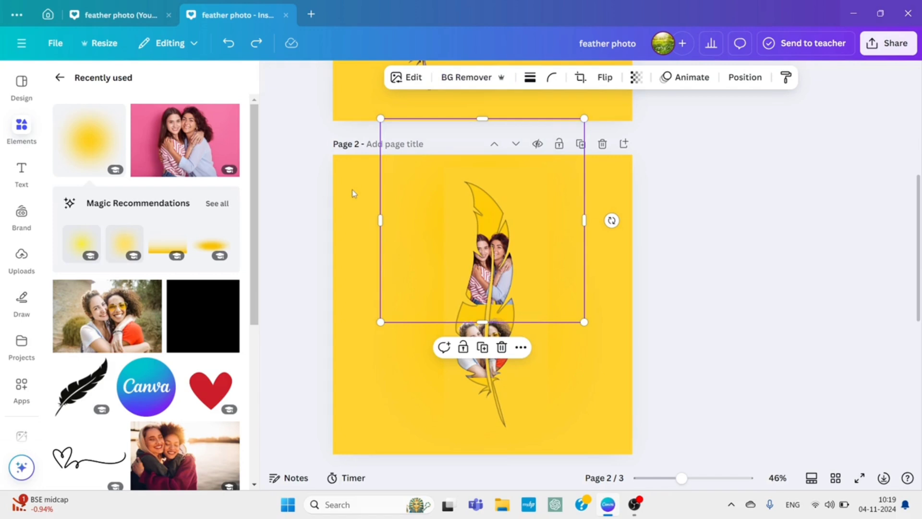
- Group the feather cutout, both photos and both gradients, and move the group to the left side of page 2
left_click_drag(353, 193, 569, 433)
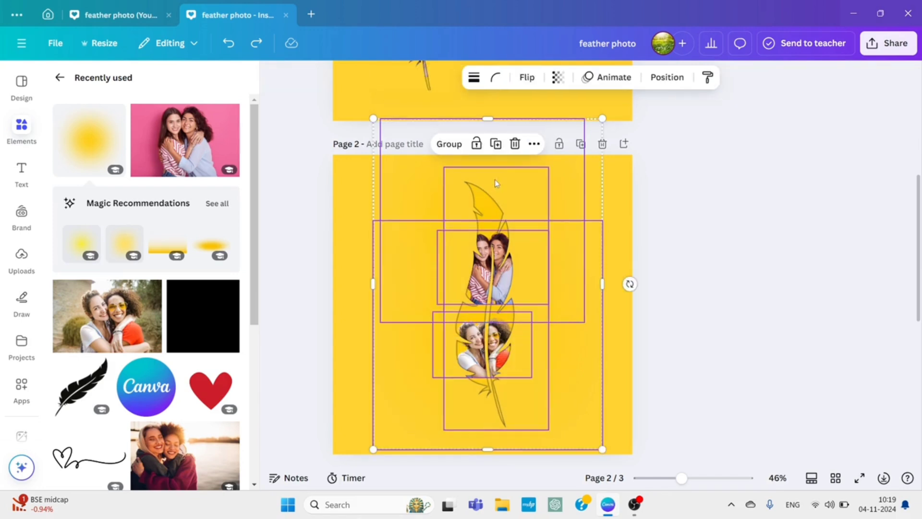
left_click(449, 144)
left_click_drag(493, 309, 408, 316)
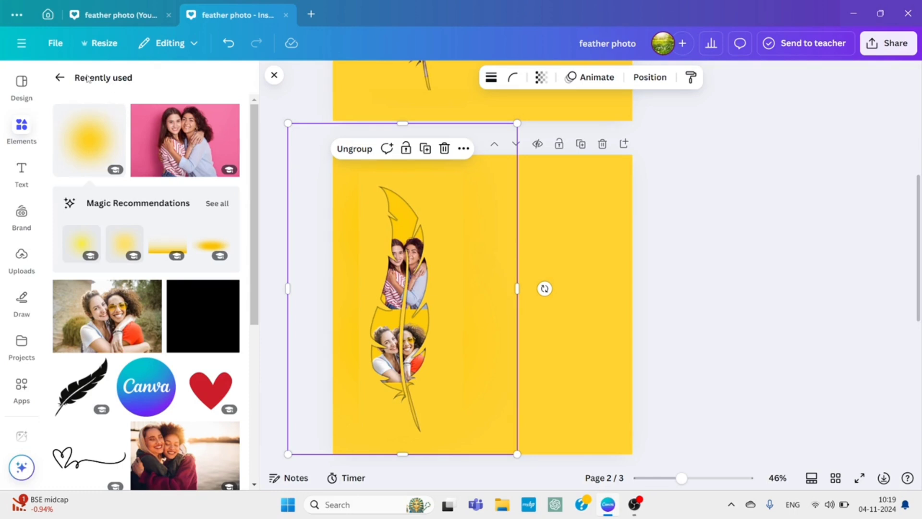
- Add a heading beside the feather reading "Friends Forever", with each word on its own line
scroll(151, 288, "down", 5)
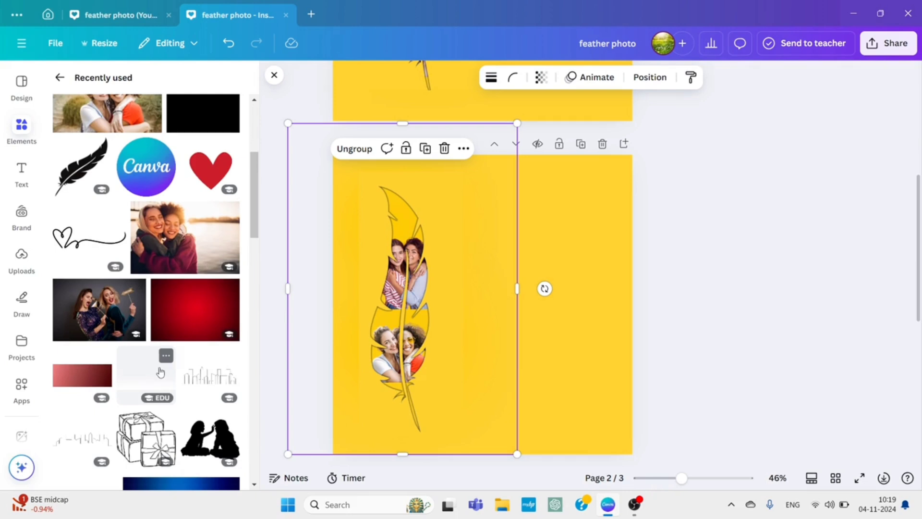
scroll(105, 253, "up", 4)
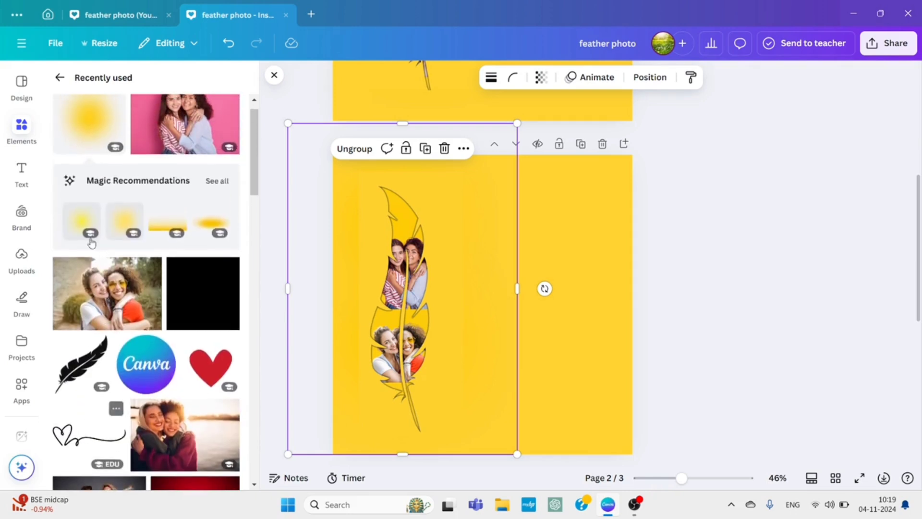
left_click(19, 188)
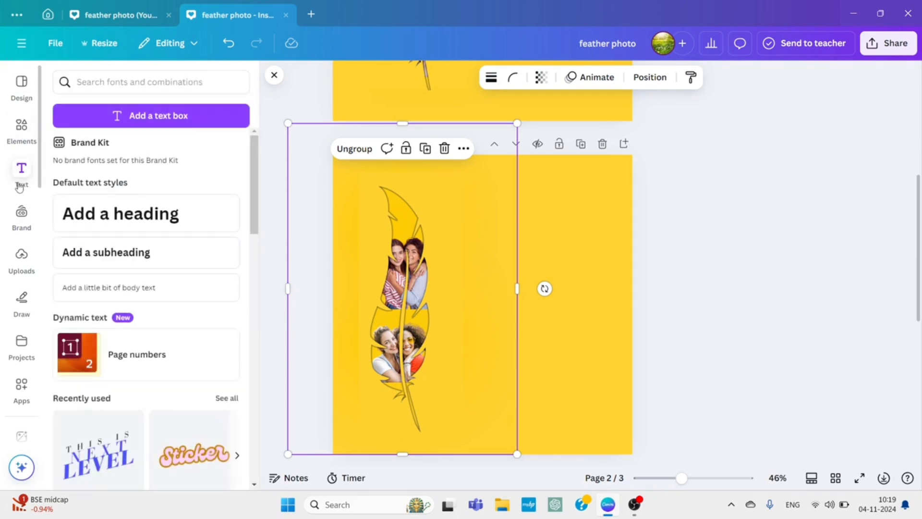
left_click(164, 223)
type("Fr")
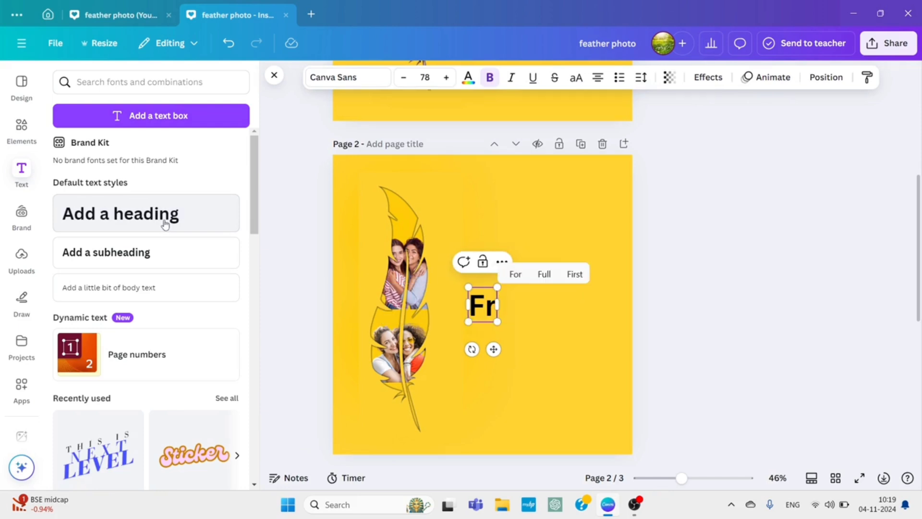
type("iends")
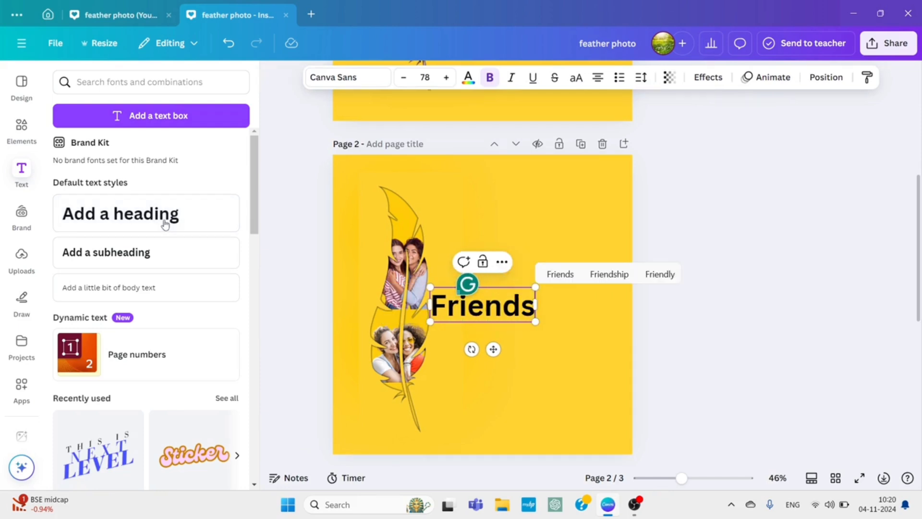
key("Return")
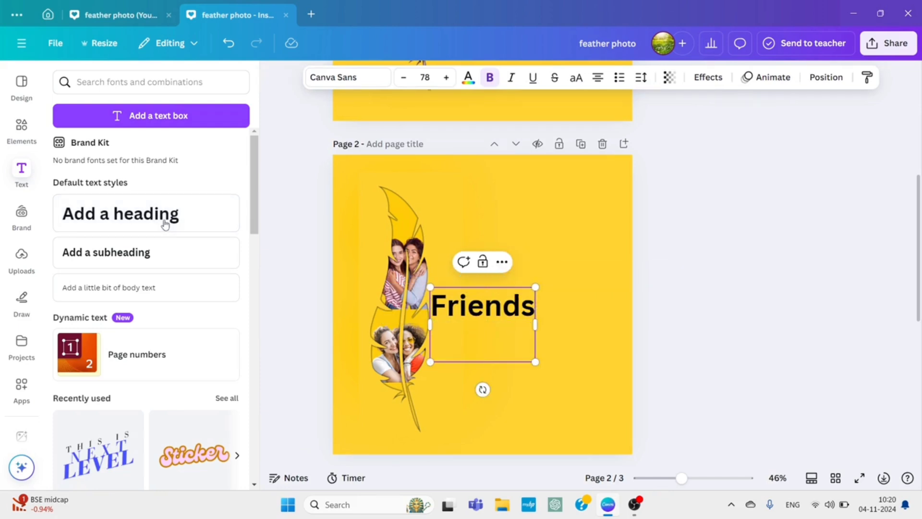
type("Fore")
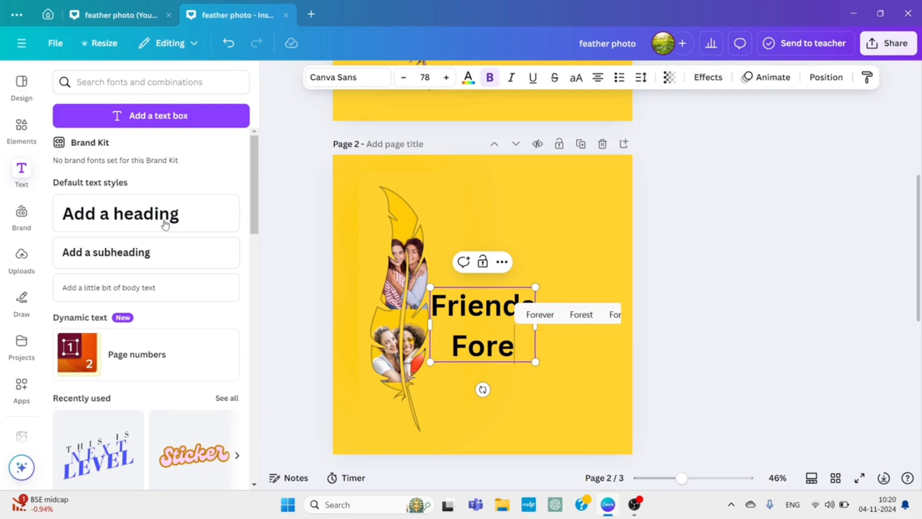
type("ver")
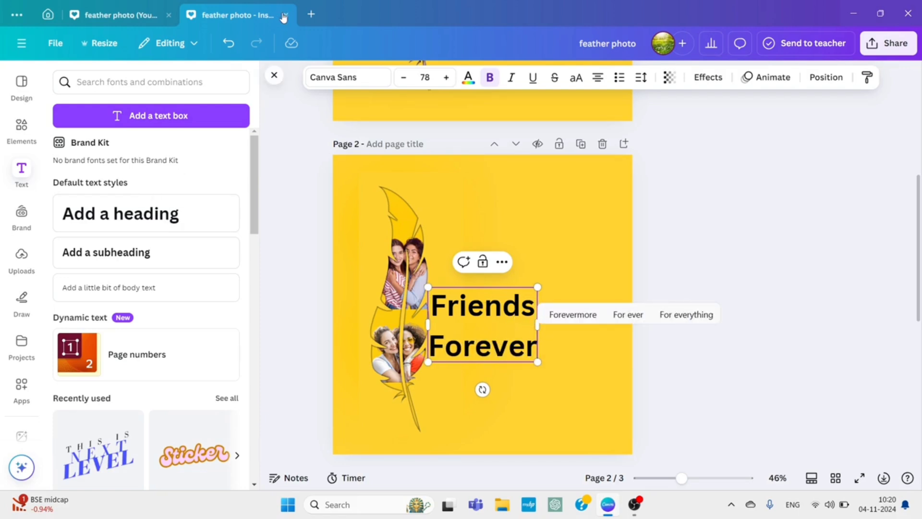
- Set the font of both words in the "Friends Forever" heading to Alex Brush
left_click(334, 76)
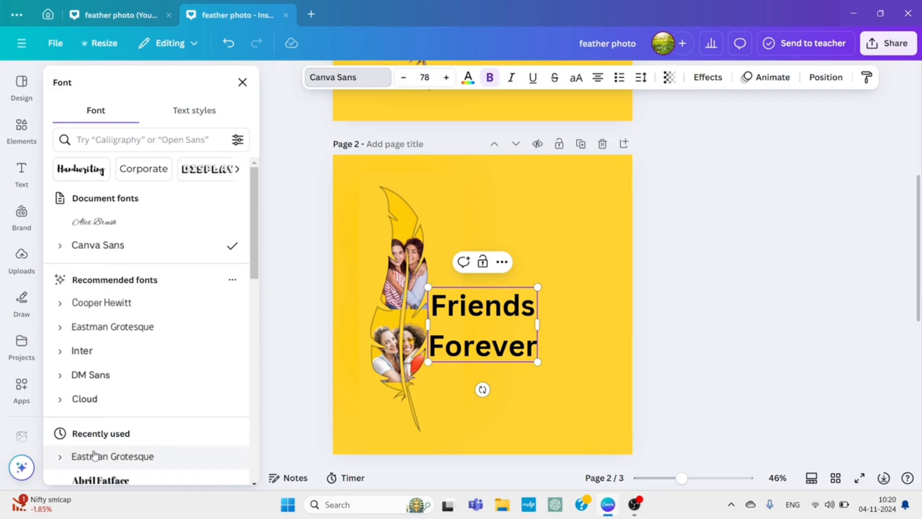
left_click(99, 226)
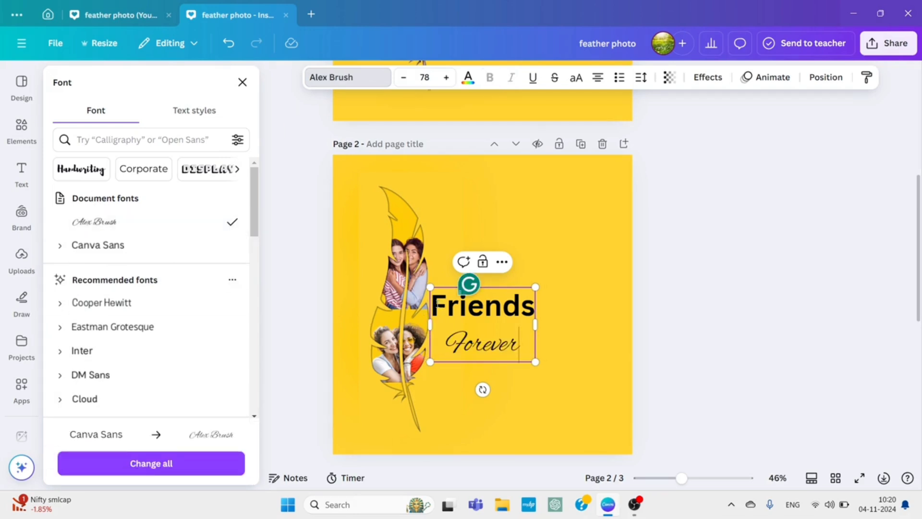
double_click(460, 292)
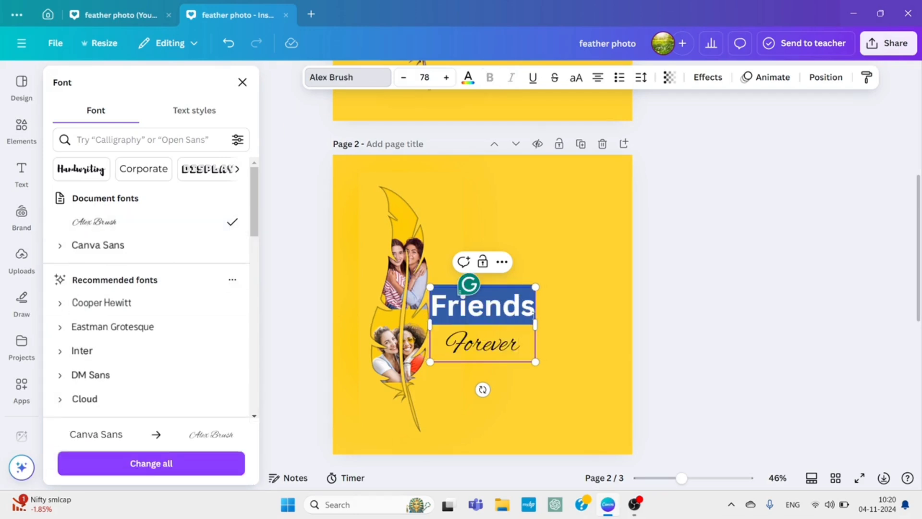
left_click(98, 222)
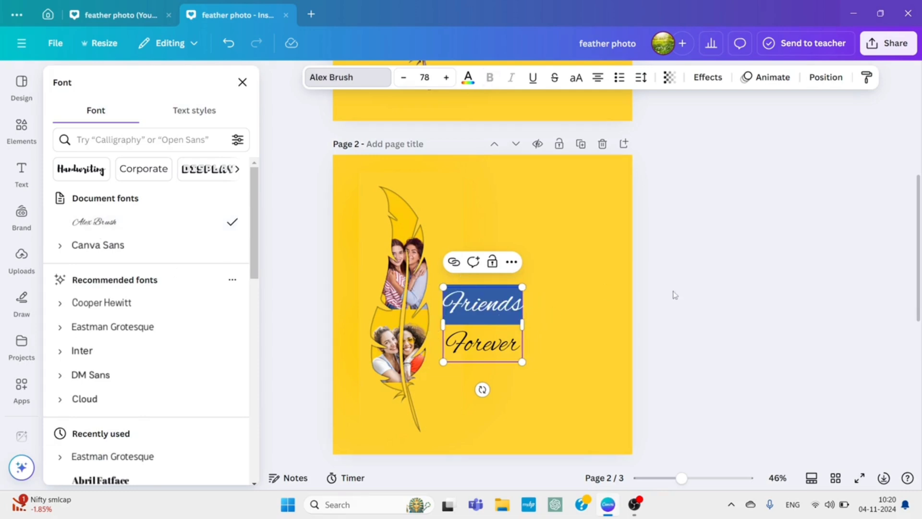
key("Escape")
left_click(651, 310)
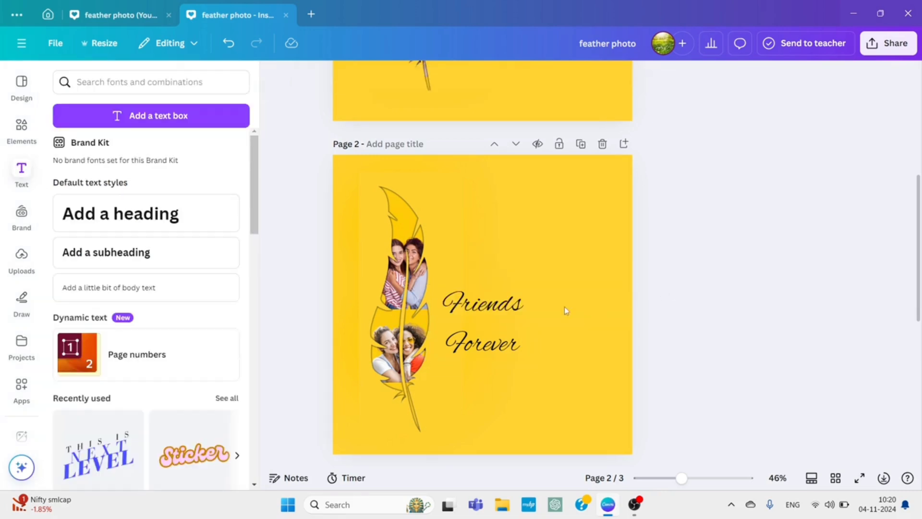
- Reduce the heading's line spacing to 0.85 and enlarge the text to font size 132
left_click(499, 313)
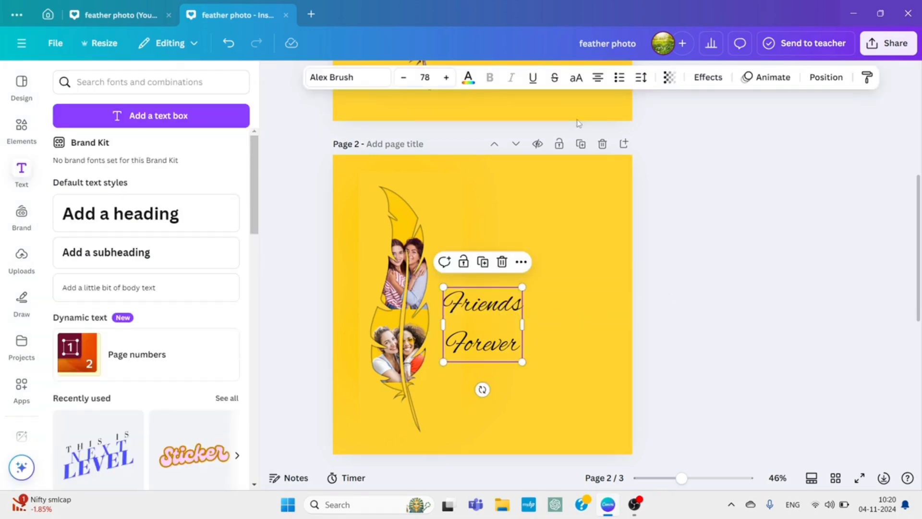
left_click(641, 76)
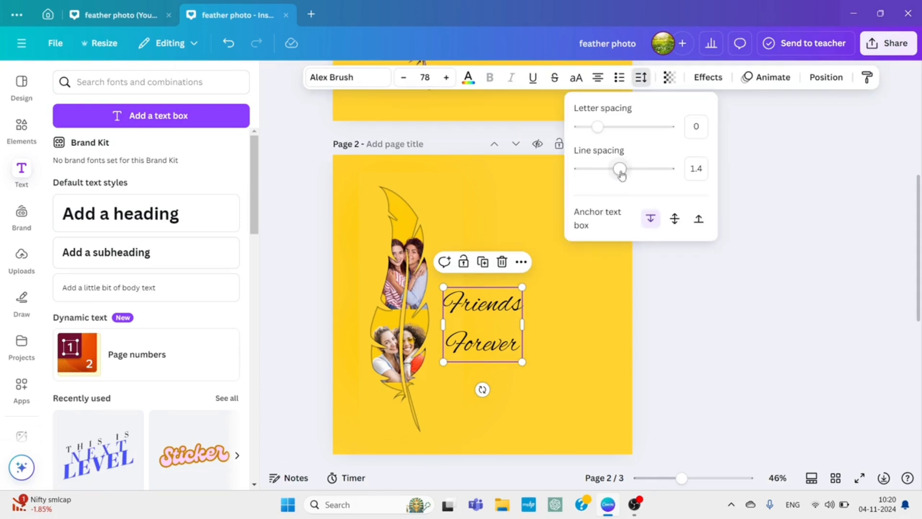
left_click_drag(622, 175, 596, 183)
left_click_drag(523, 288, 577, 246)
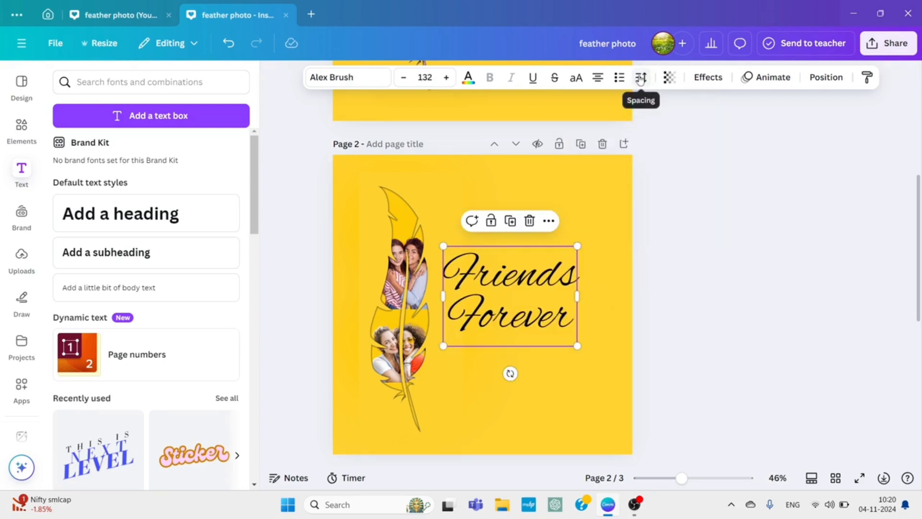
- Set the heading's letter spacing to 126 and move the text slightly down and right, clear of the feather
left_click(640, 77)
left_click_drag(597, 127, 609, 127)
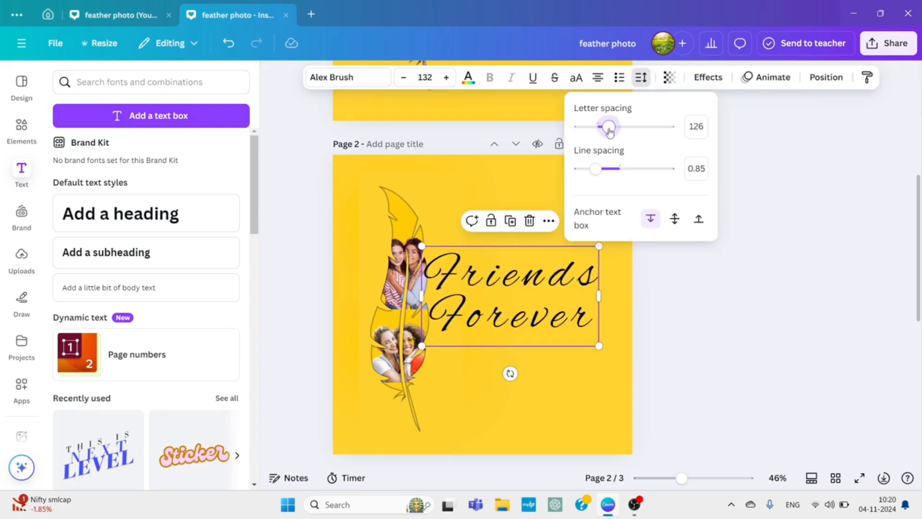
left_click(666, 324)
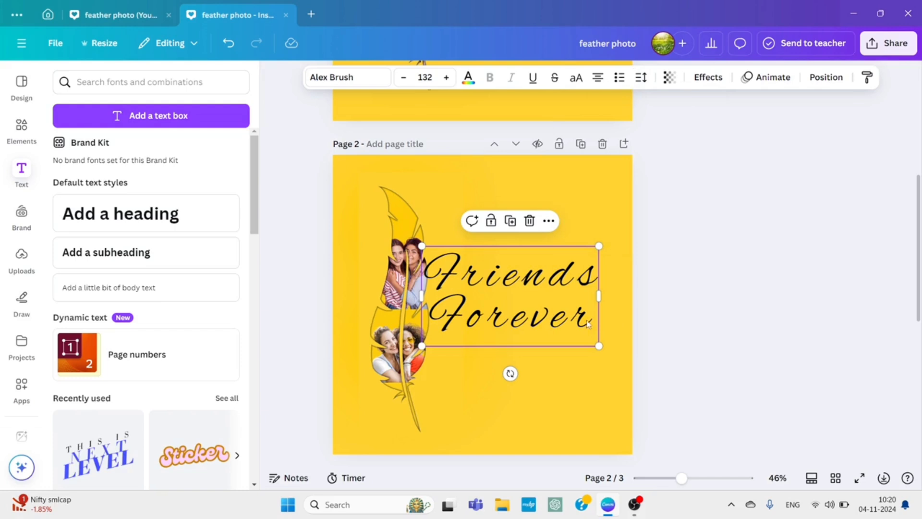
left_click(680, 328)
left_click_drag(562, 305, 568, 339)
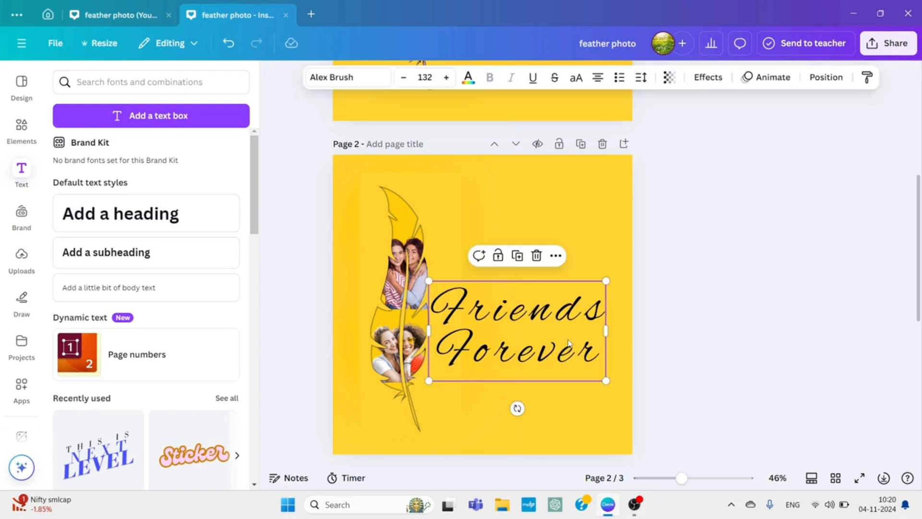
- Add the recently used red heart and place it just above the last letter of "Friends"
left_click(12, 129)
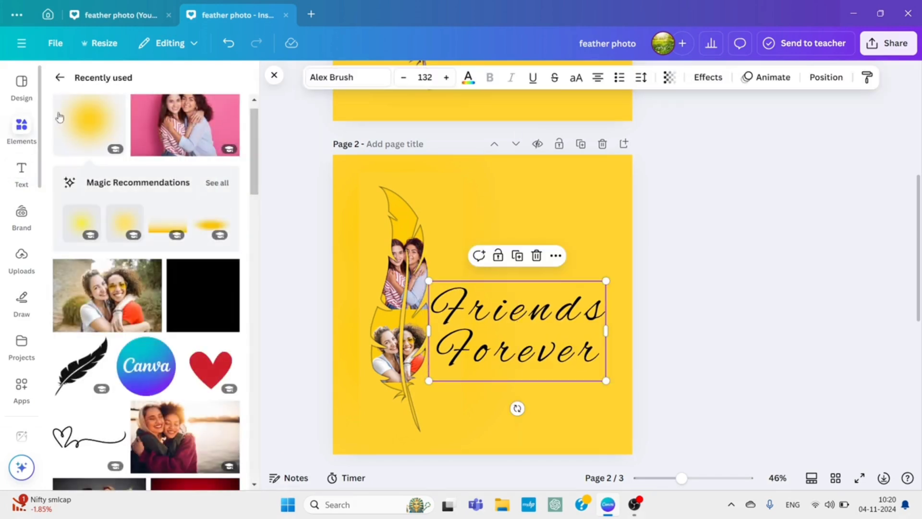
left_click(204, 374)
left_click_drag(494, 340, 601, 325)
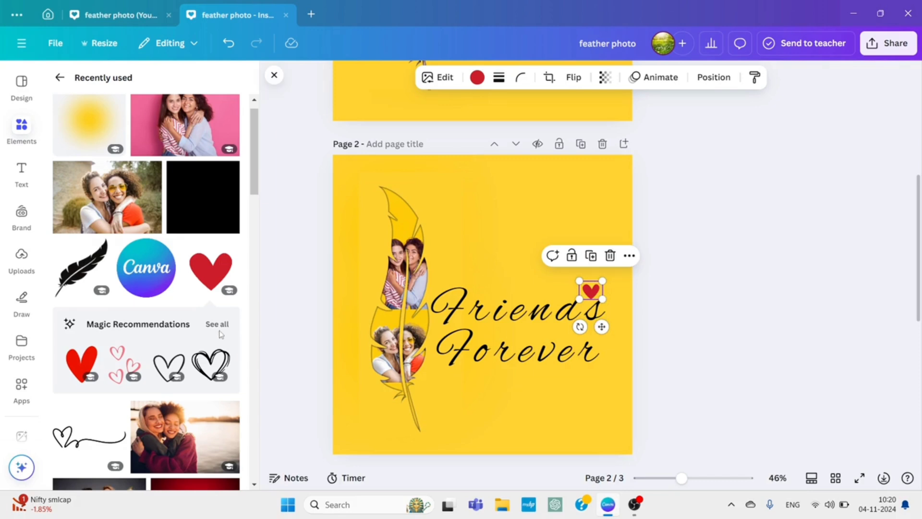
- Add the recently used black heart line flourish and place it directly beneath the word "Forever"
scroll(154, 291, "up", 1)
scroll(154, 290, "down", 5)
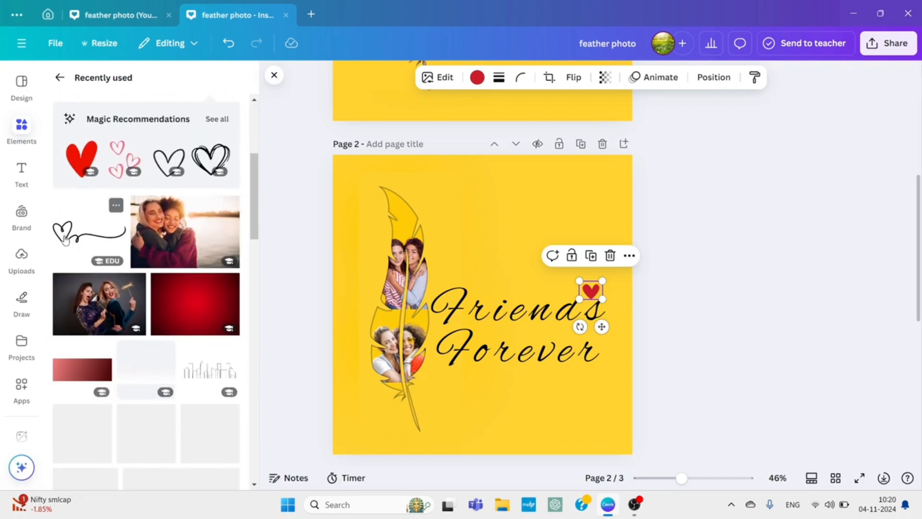
left_click(483, 298)
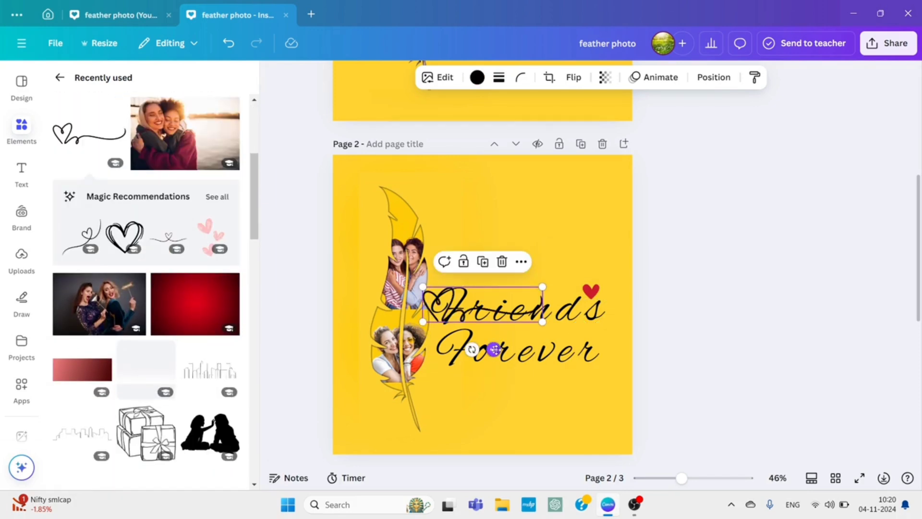
left_click_drag(494, 349, 536, 429)
- Rotate the feather group slightly clockwise so the feather leans toward the heading, and deselect it
left_click(413, 402)
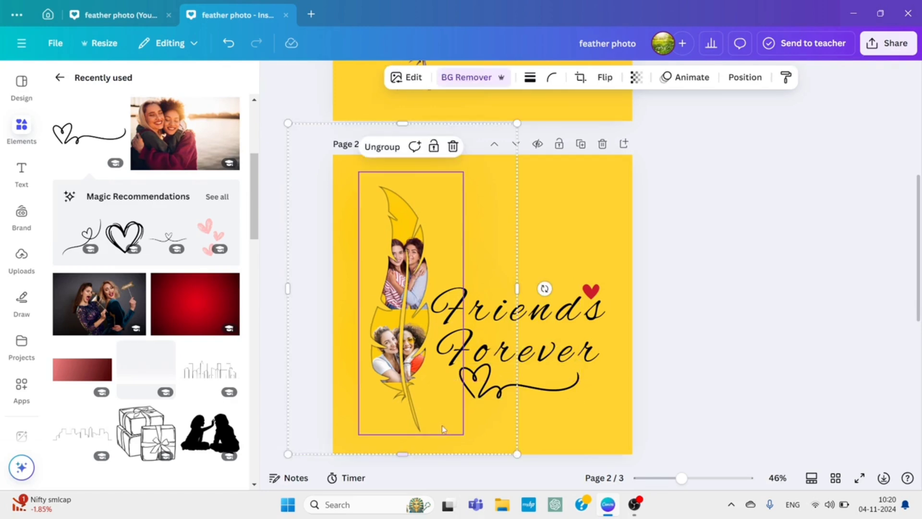
left_click_drag(545, 289, 539, 324)
key("ctrl+z")
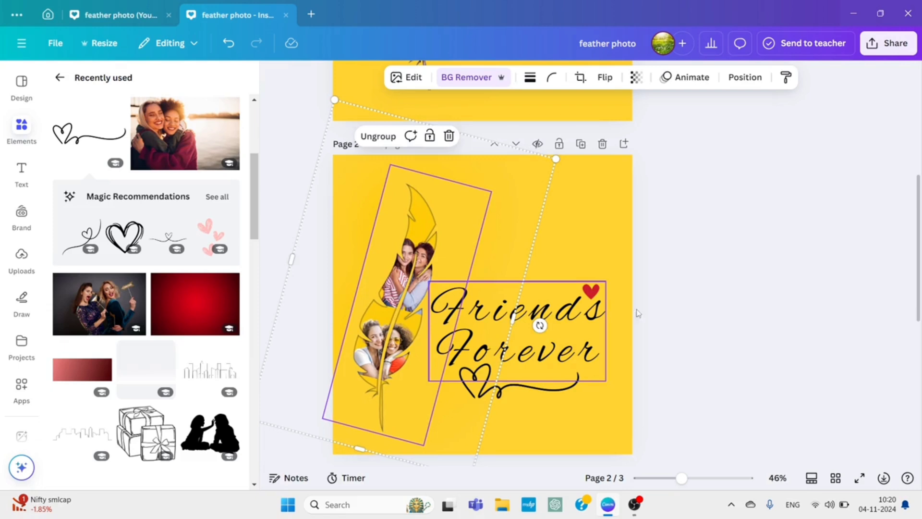
left_click(700, 318)
scroll(700, 317, "down", 1)
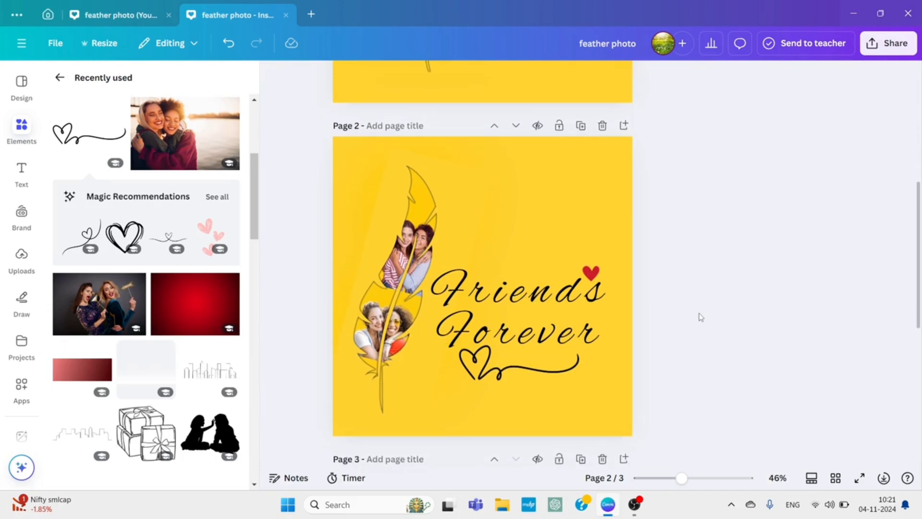